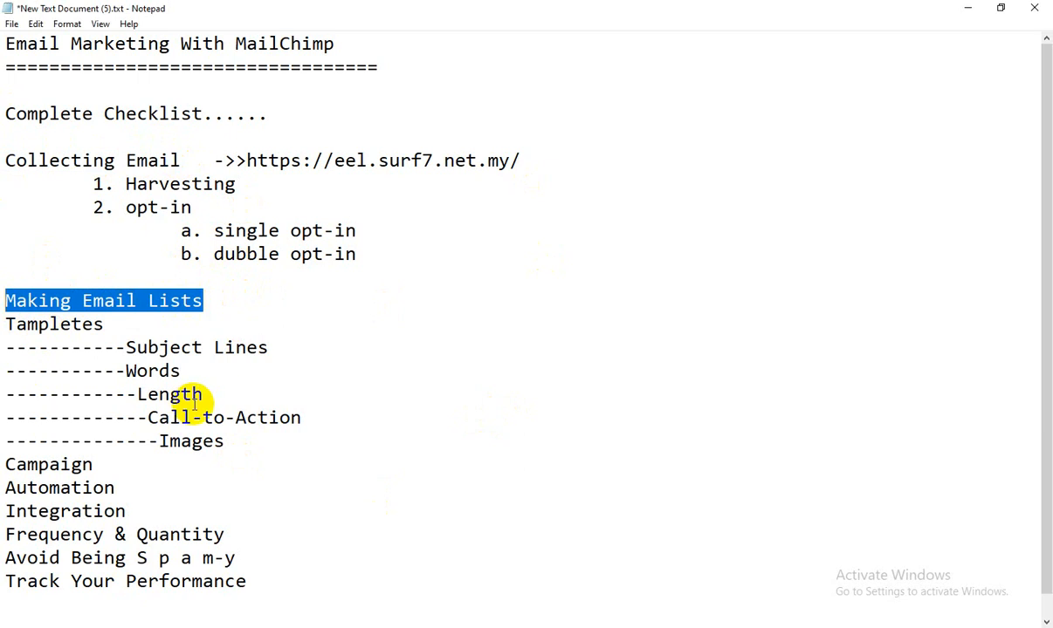
- Scroll through the checklist, highlighting the Templates subtopic lines
scroll(209, 349, down, 1)
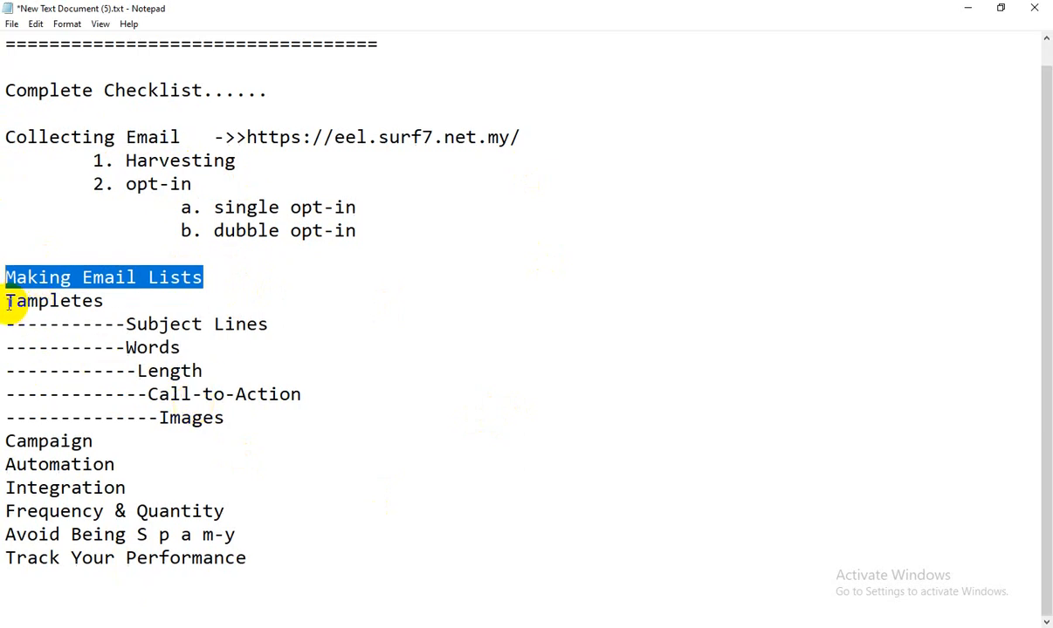
drag(5, 301, 271, 394)
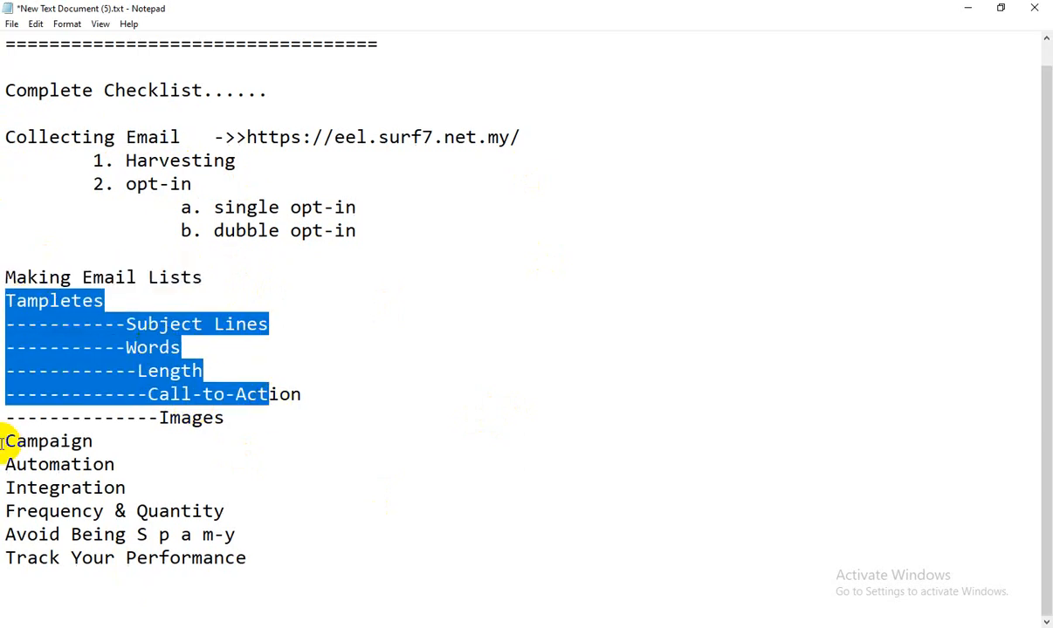
drag(5, 441, 5, 464)
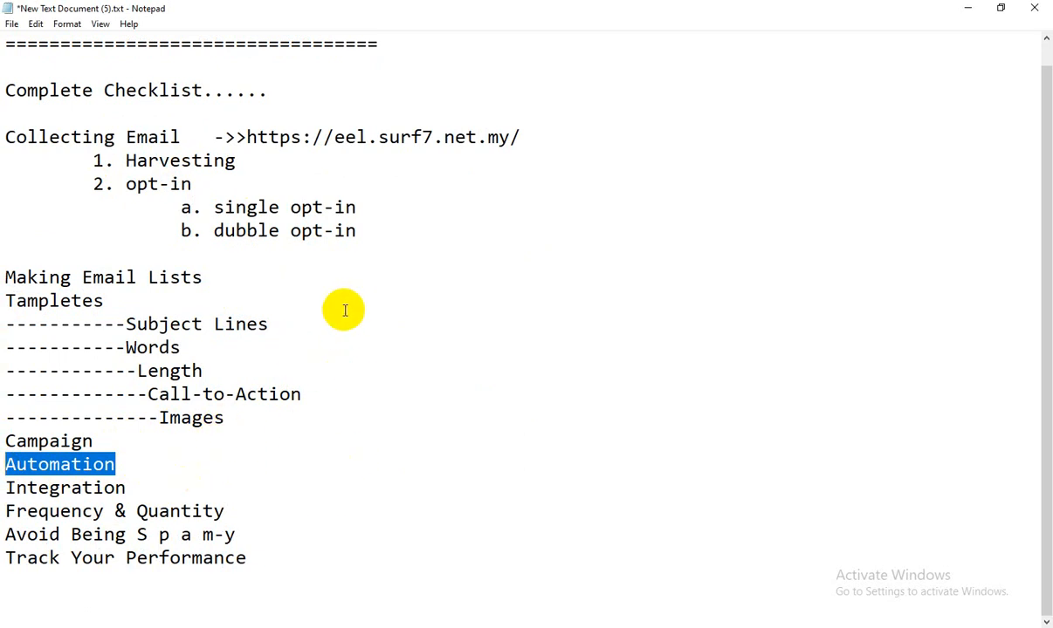
scroll(343, 308, up, 1)
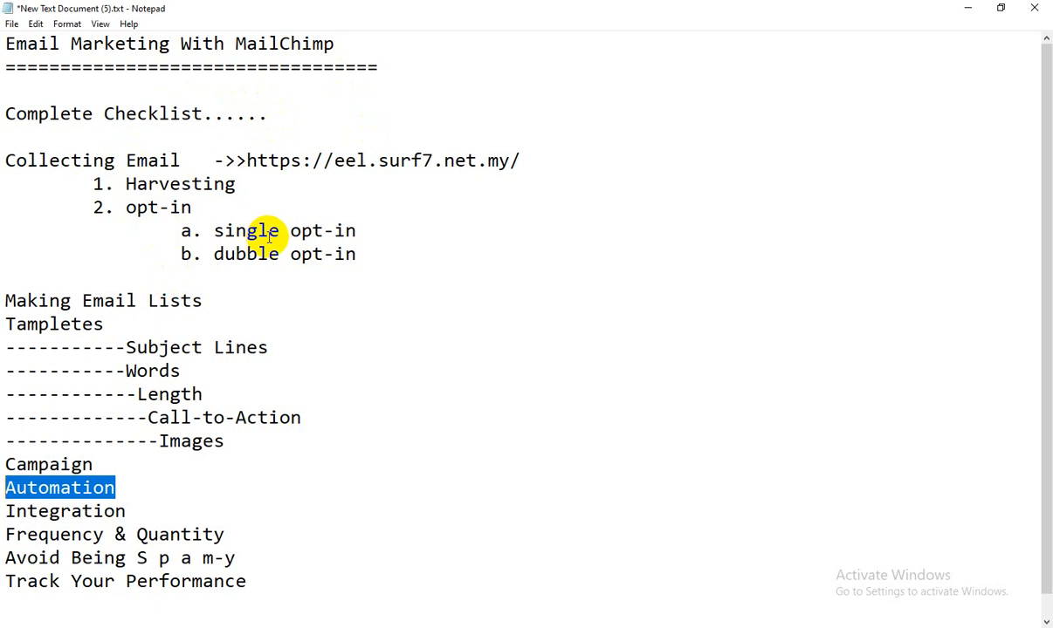
scroll(263, 234, down, 1)
scroll(271, 234, up, 1)
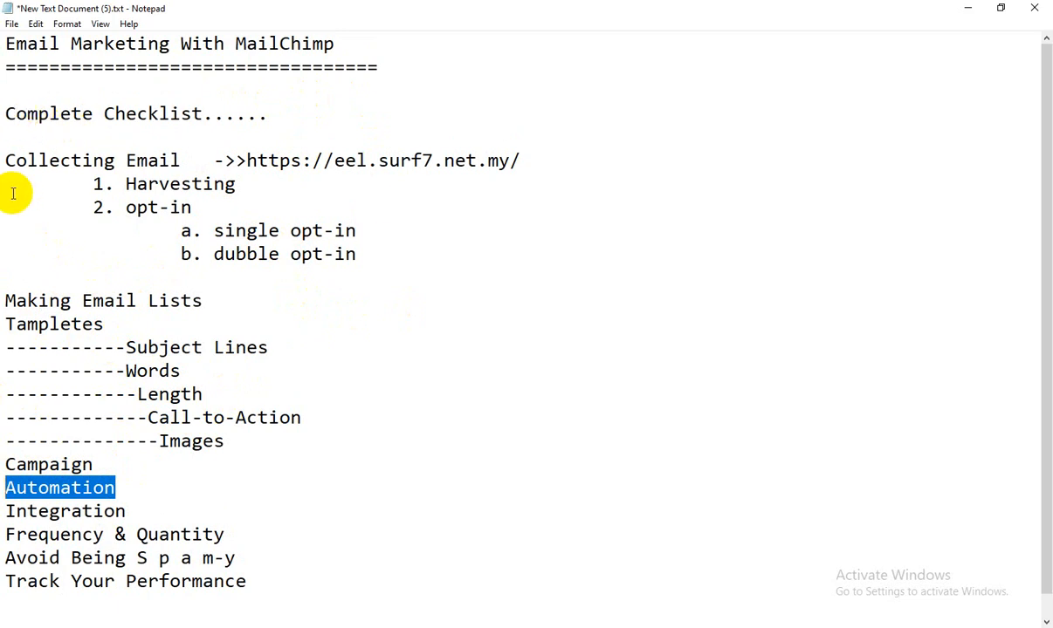
- Delete the Collecting Email section and the Making Email Lists line from the checklist
click(381, 259)
drag(380, 258, 4, 154)
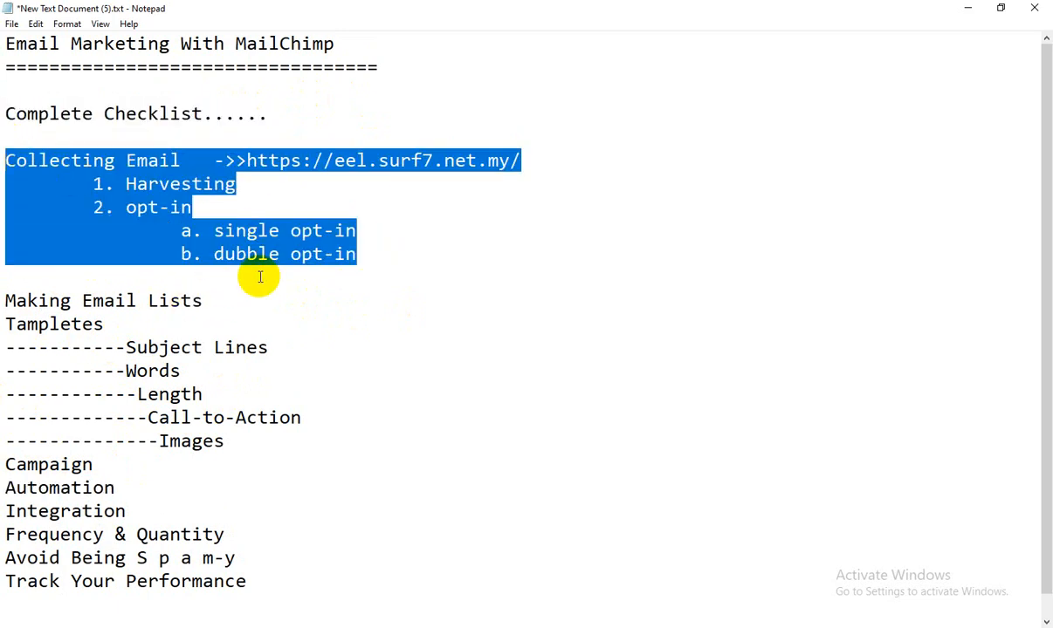
key(Delete)
drag(223, 211, 14, 179)
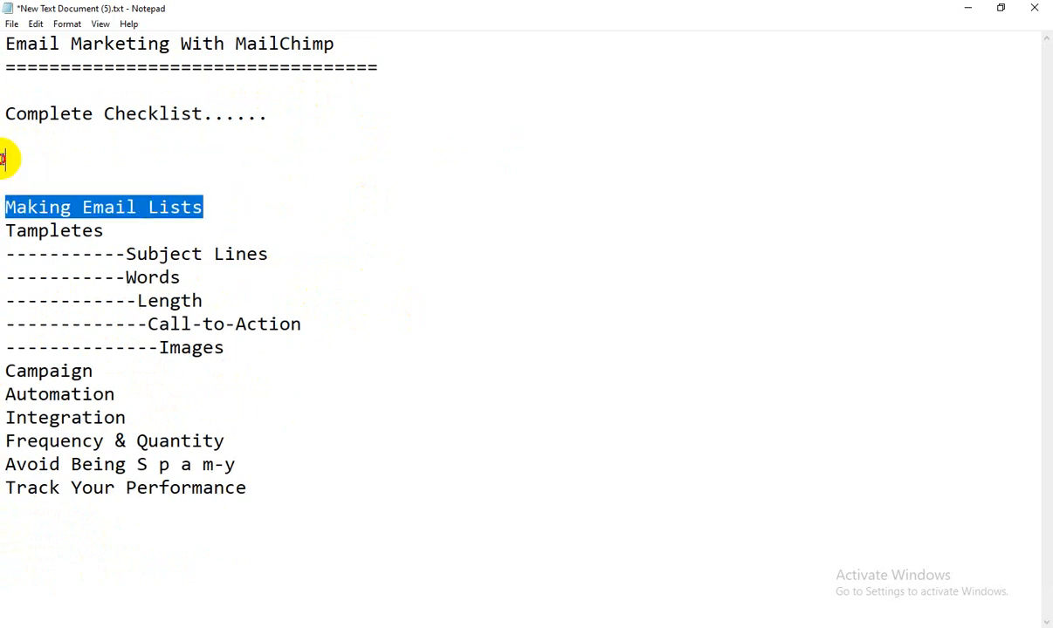
key(Delete)
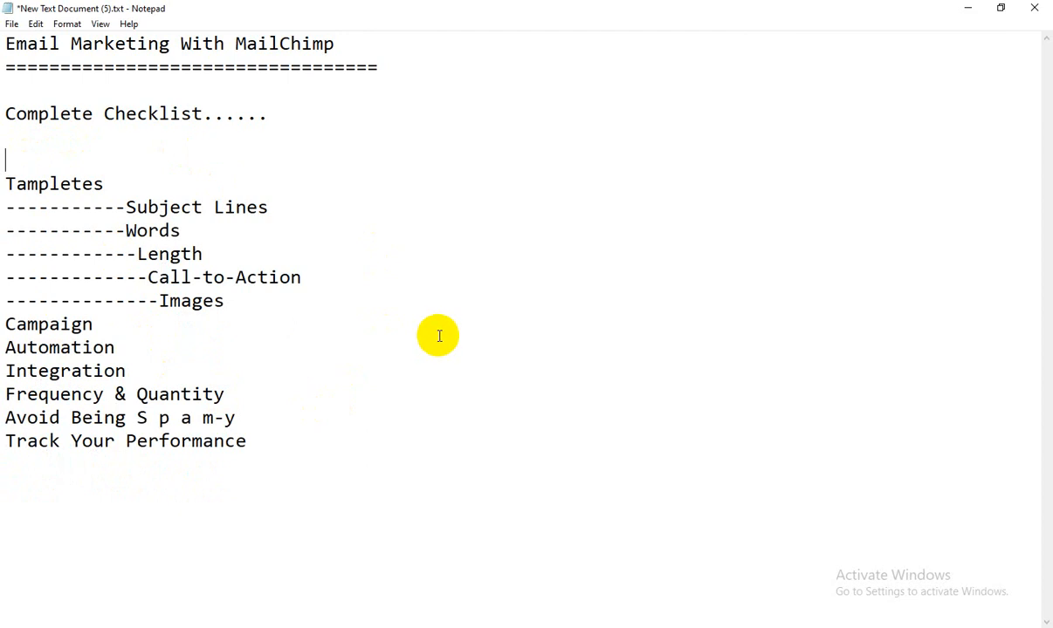
key(alt+Tab)
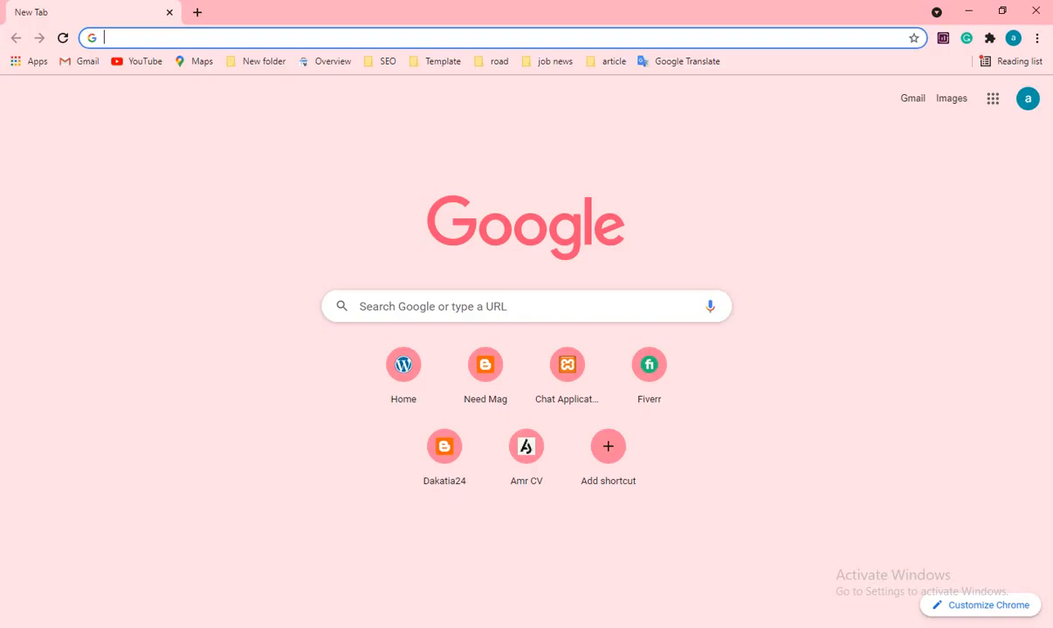
- Google 'mailchimp', open mailchimp.com and dismiss its language-selection banner
text(mai)
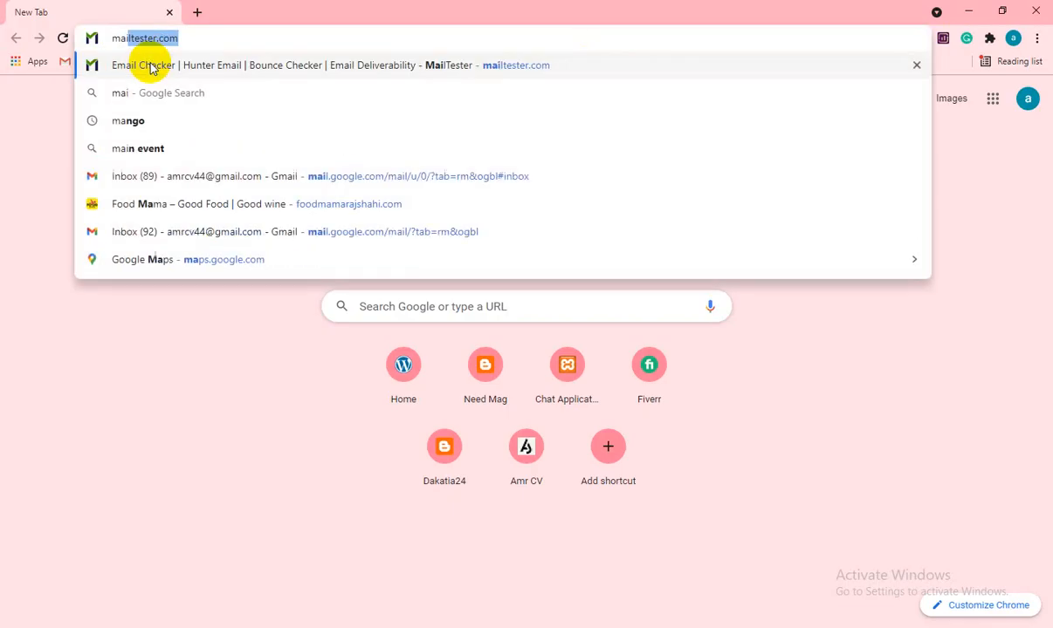
text(lchimp)
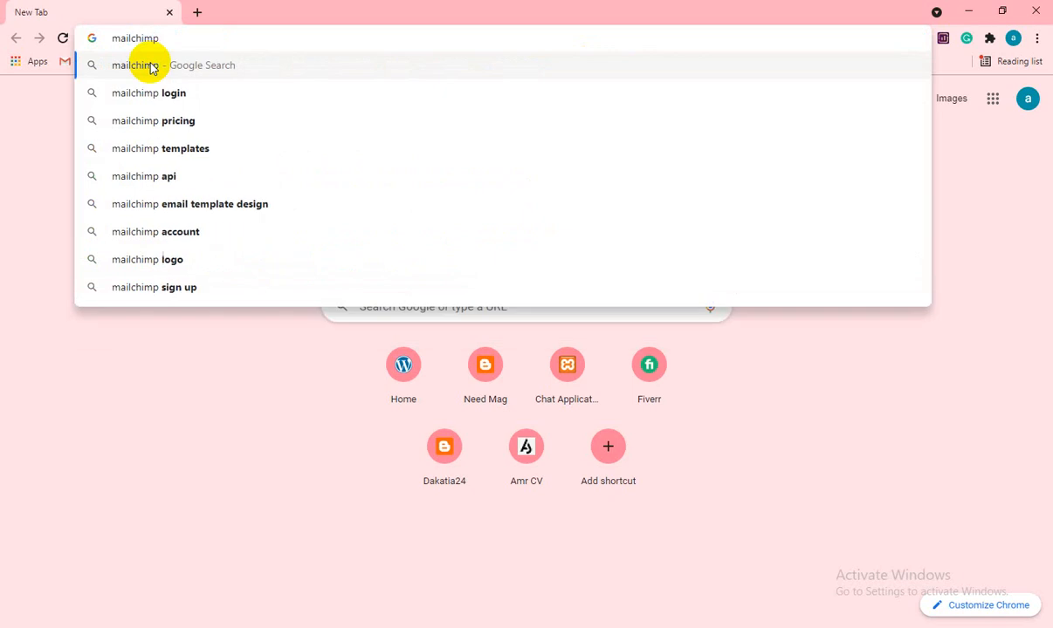
click(150, 66)
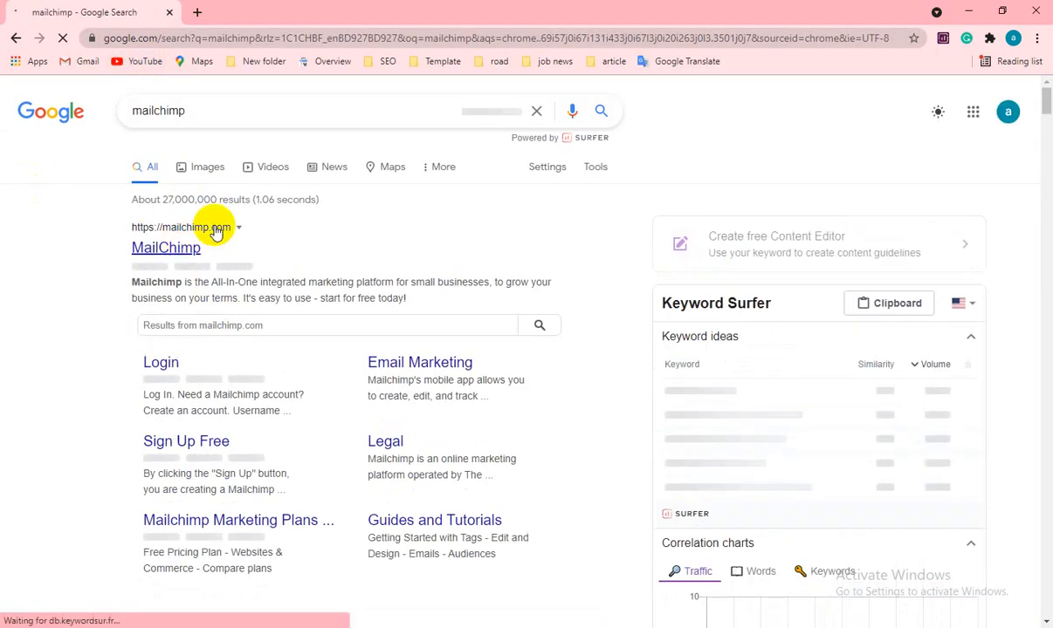
click(154, 253)
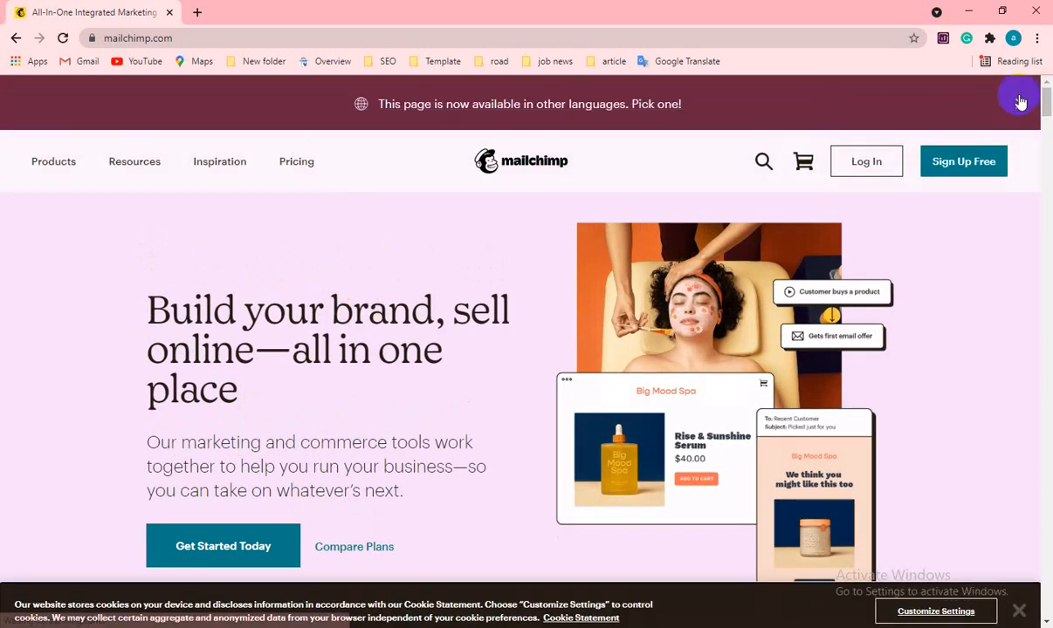
click(1019, 104)
scroll(491, 242, down, 10)
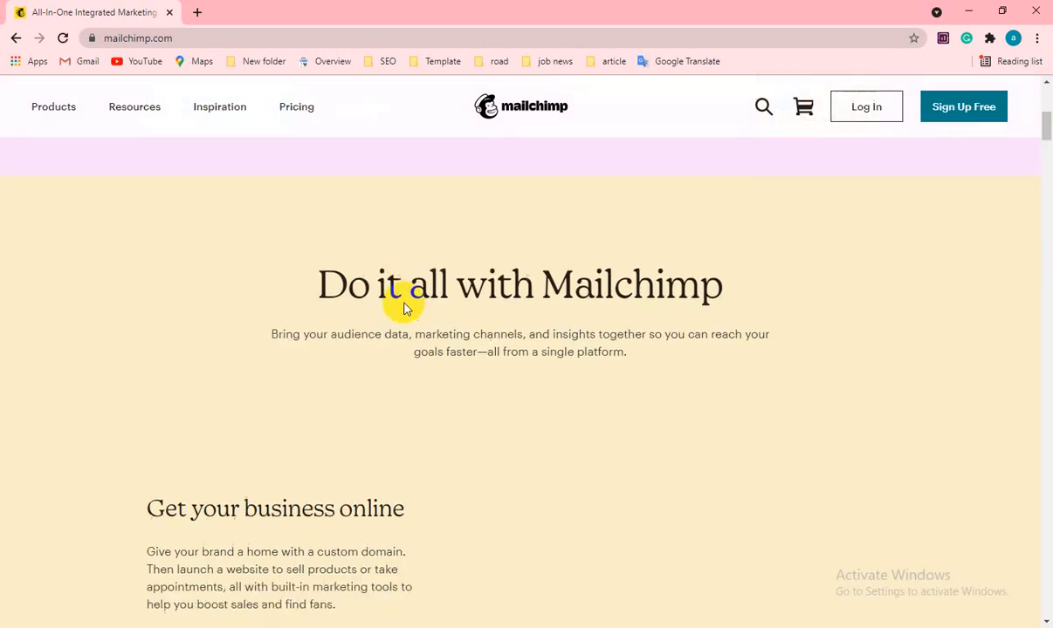
scroll(404, 306, up, 5)
scroll(404, 303, up, 5)
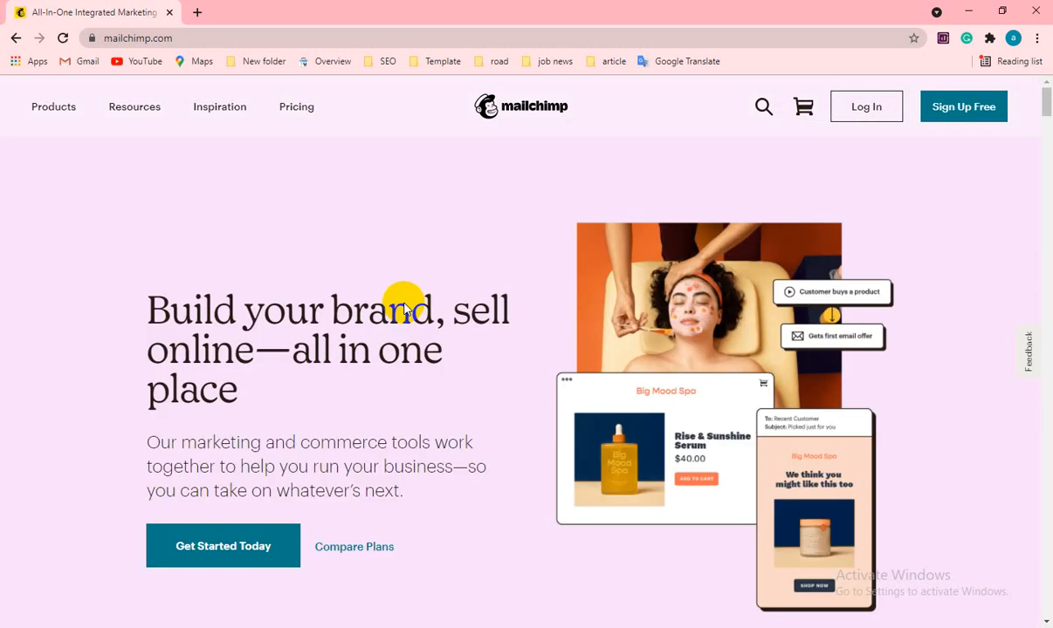
click(198, 12)
- Search 'temp mail', open temp-mail.org and copy the generated disposable address
text(t)
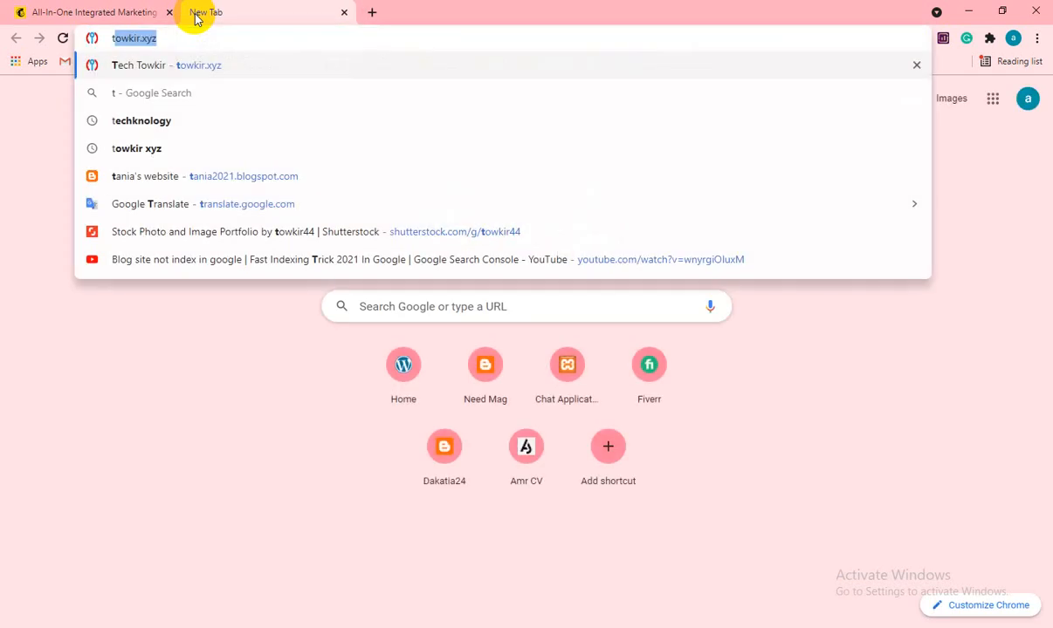
text(emp mail)
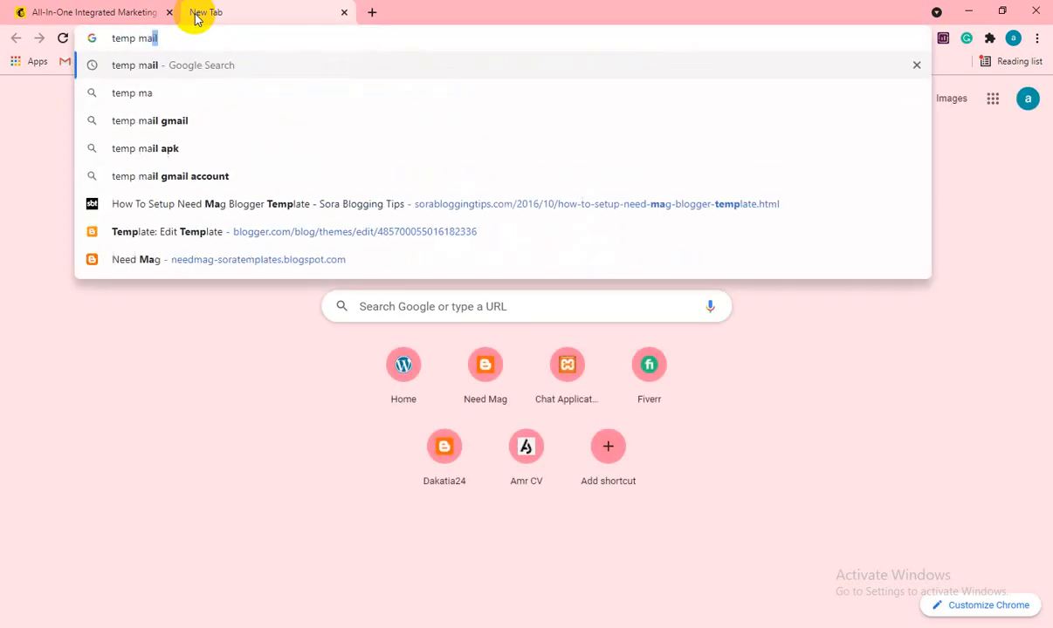
key(Return)
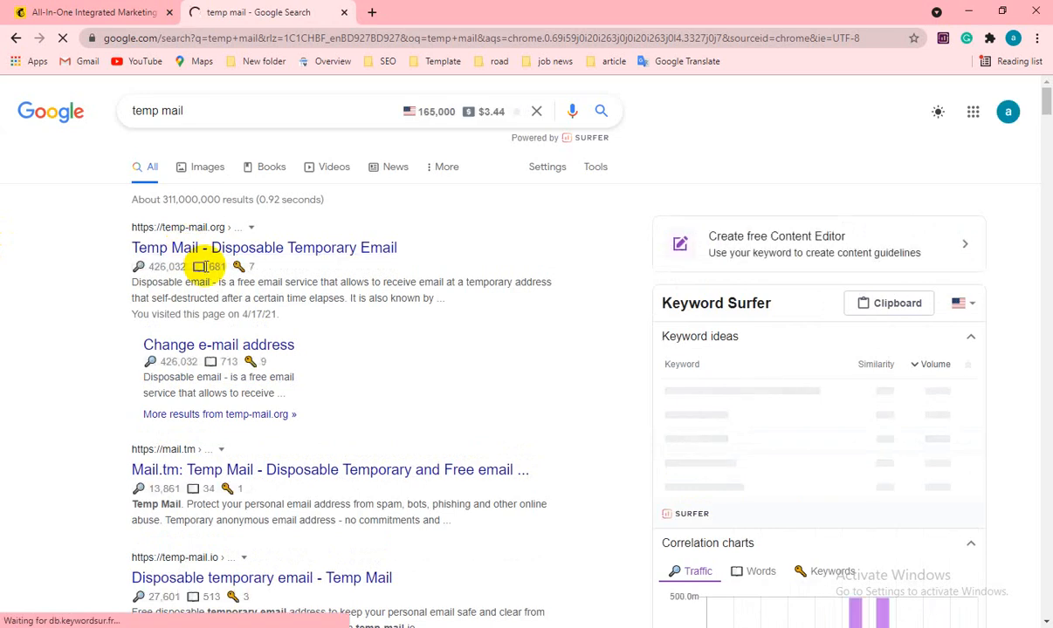
click(203, 251)
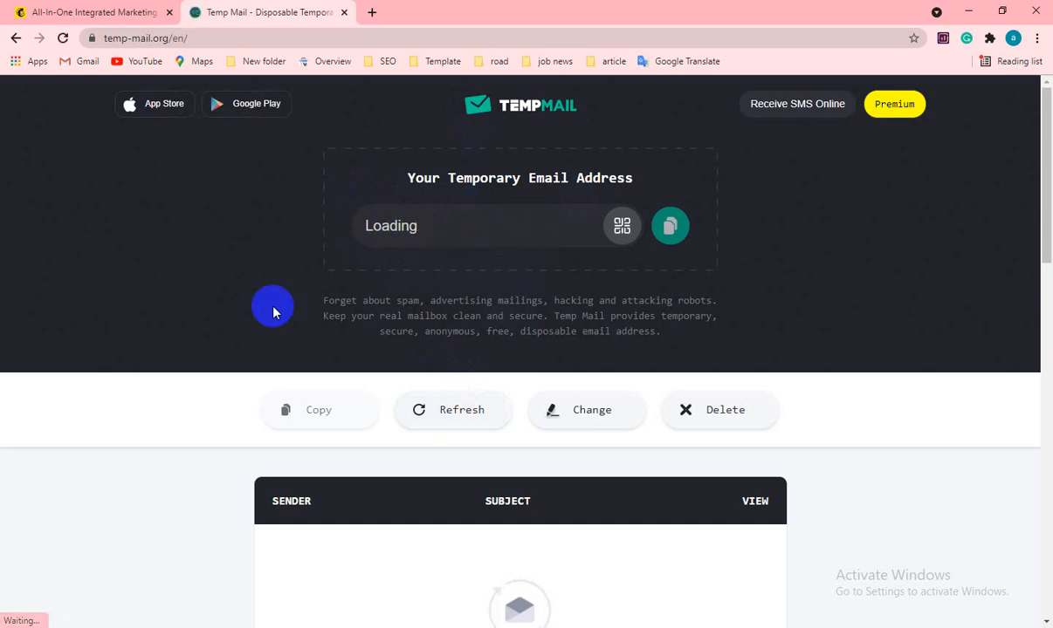
scroll(352, 371, down, 4)
scroll(354, 375, up, 2)
scroll(353, 375, up, 2)
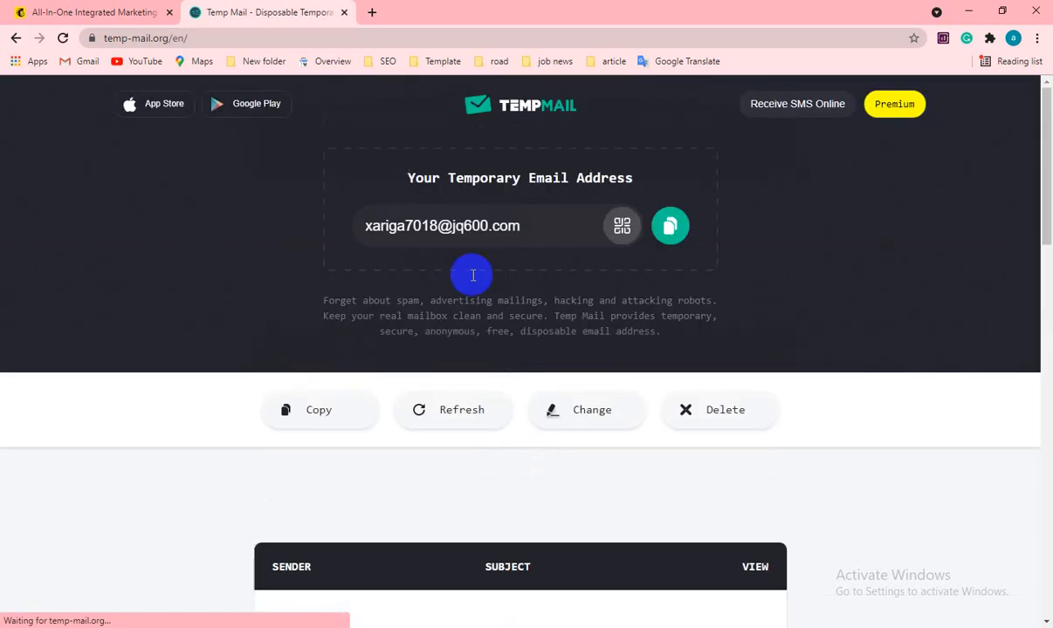
click(680, 228)
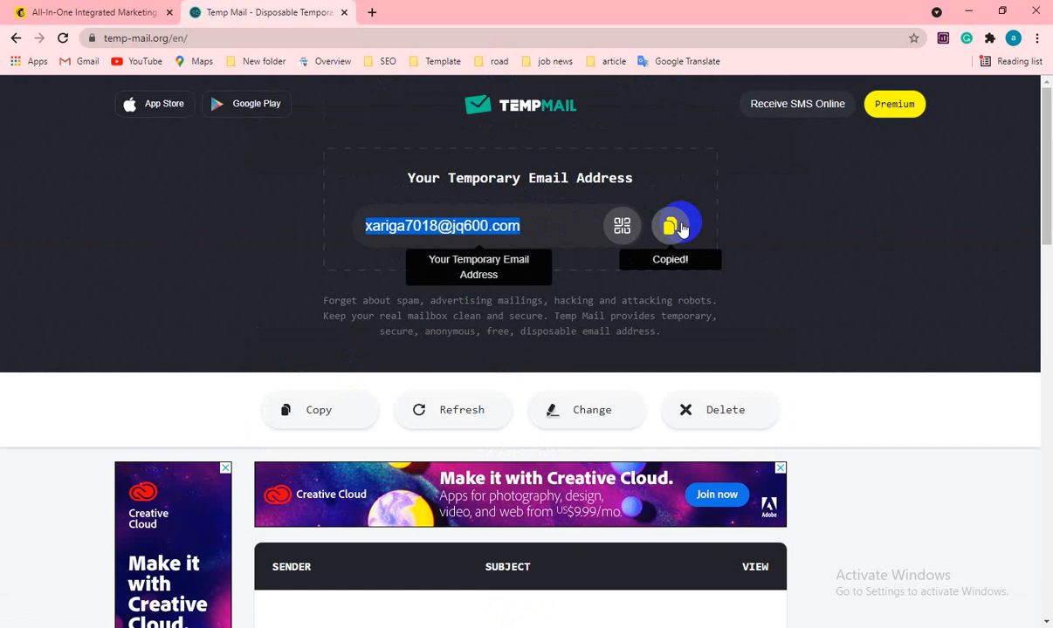
click(111, 12)
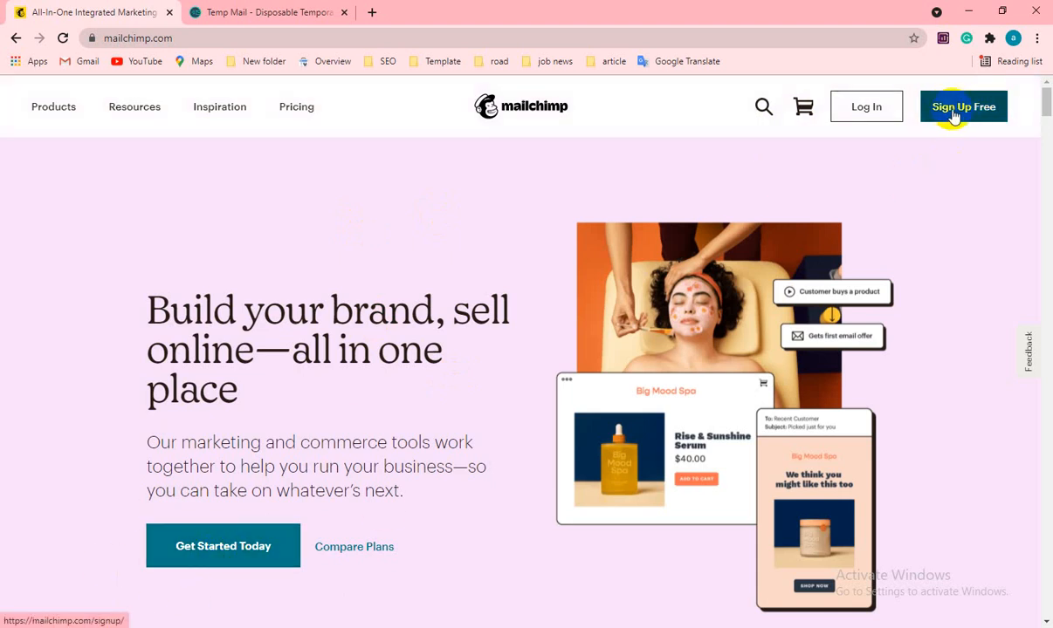
- Start Mailchimp's free sign-up and paste the temporary address as the email
click(953, 114)
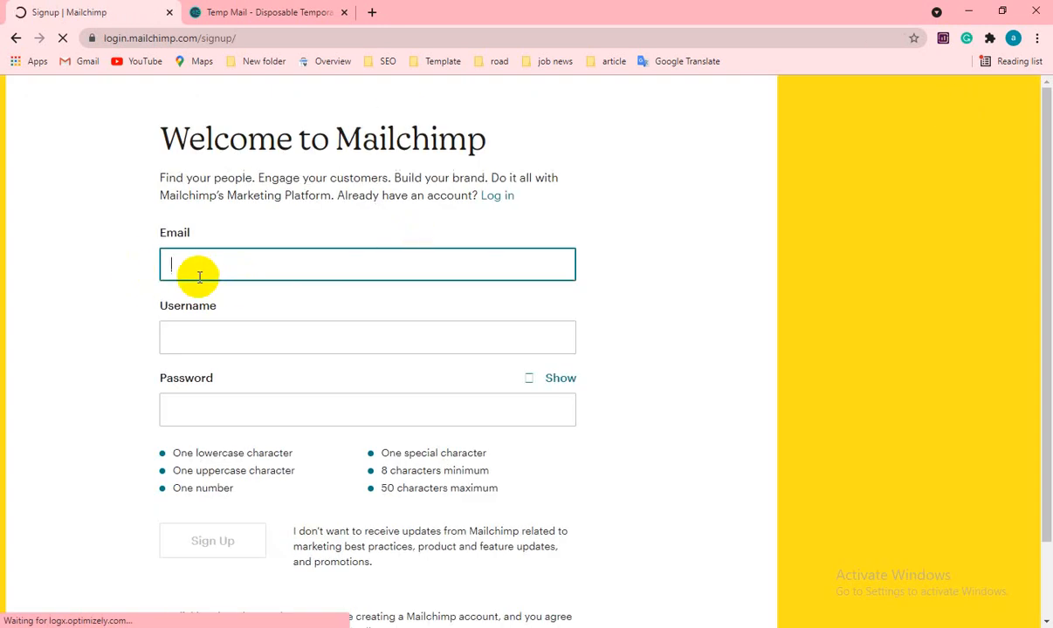
click(235, 12)
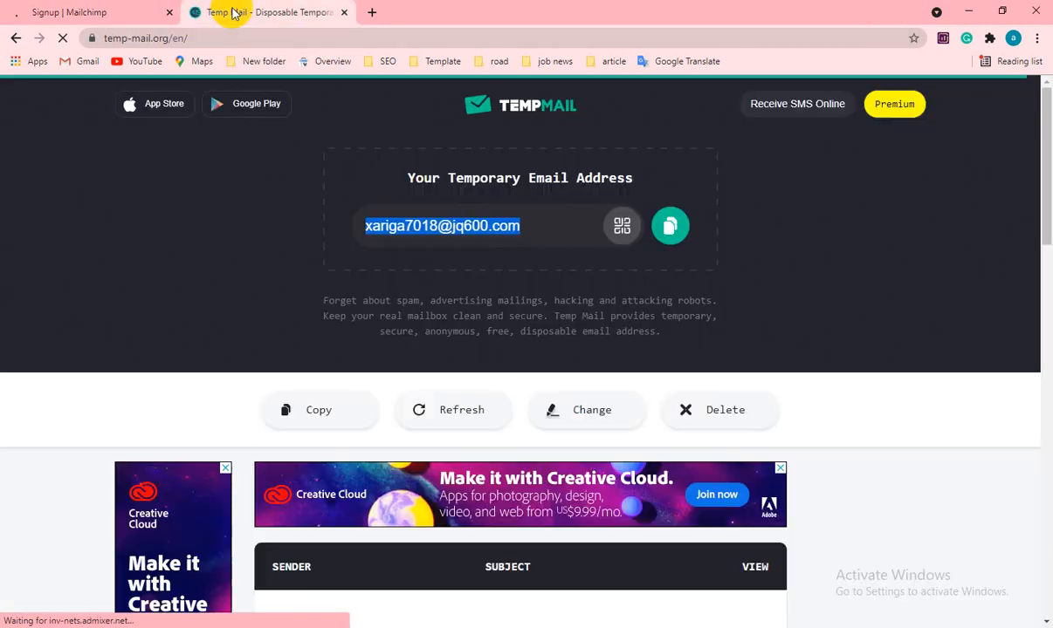
click(96, 15)
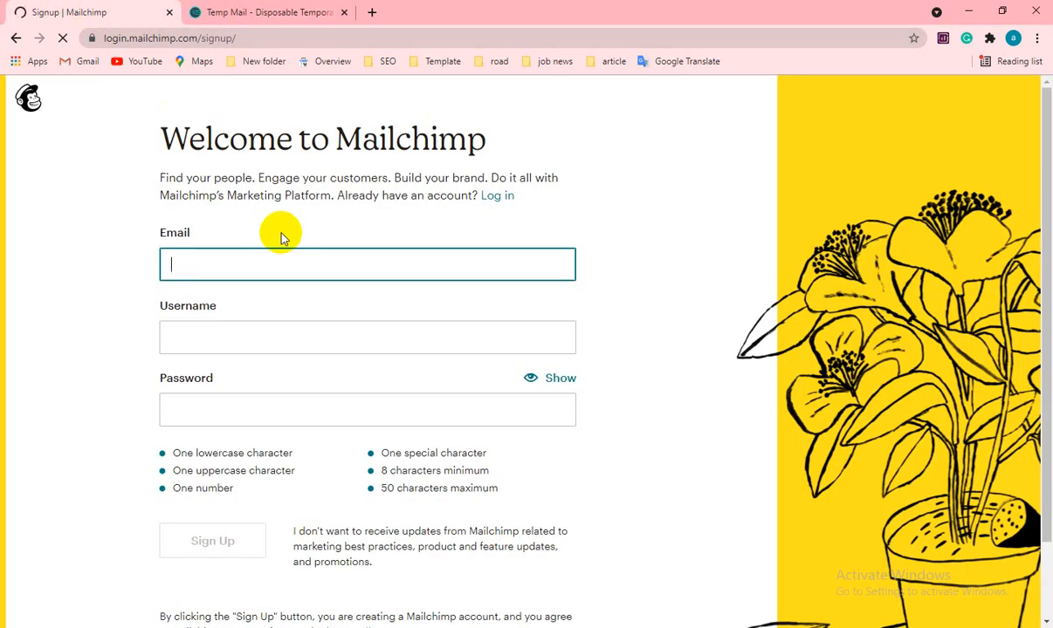
key(ctrl+v)
- Enter a username in the sign-up form's Username field
click(204, 330)
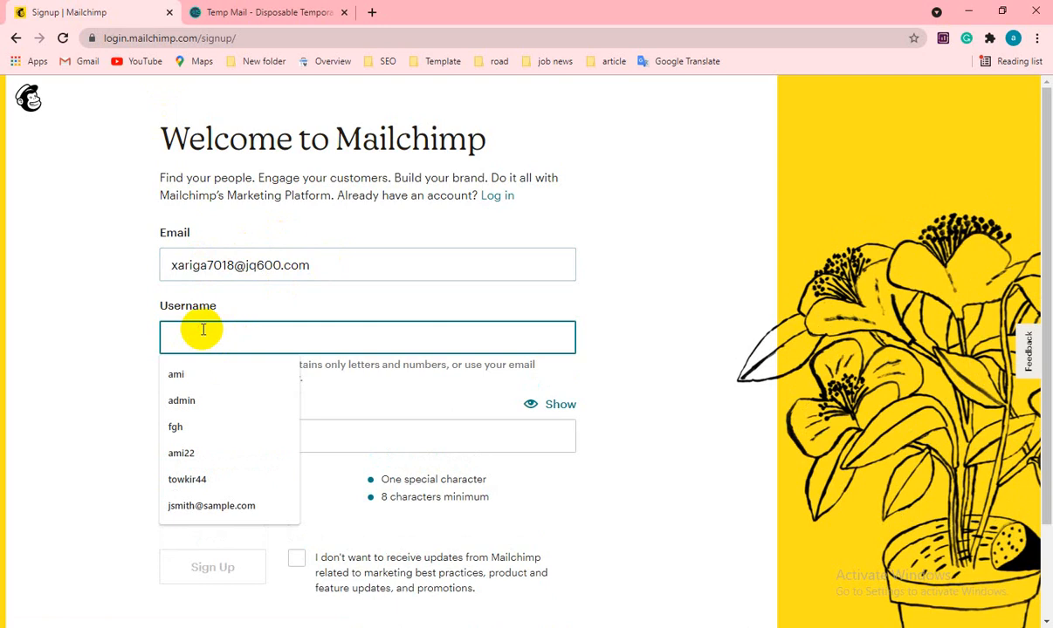
text(yt)
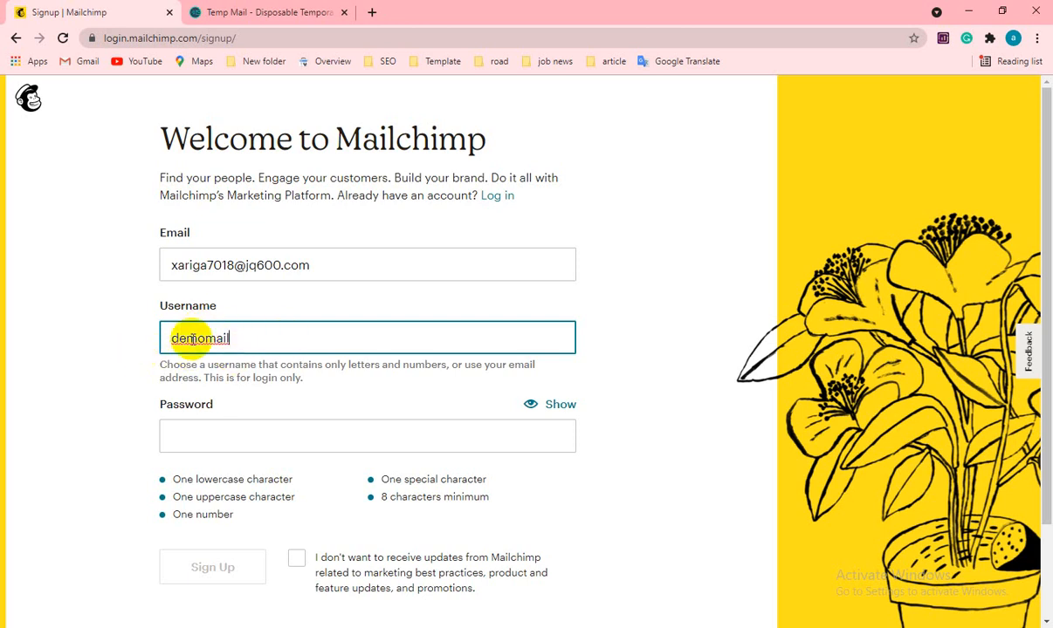
click(205, 339)
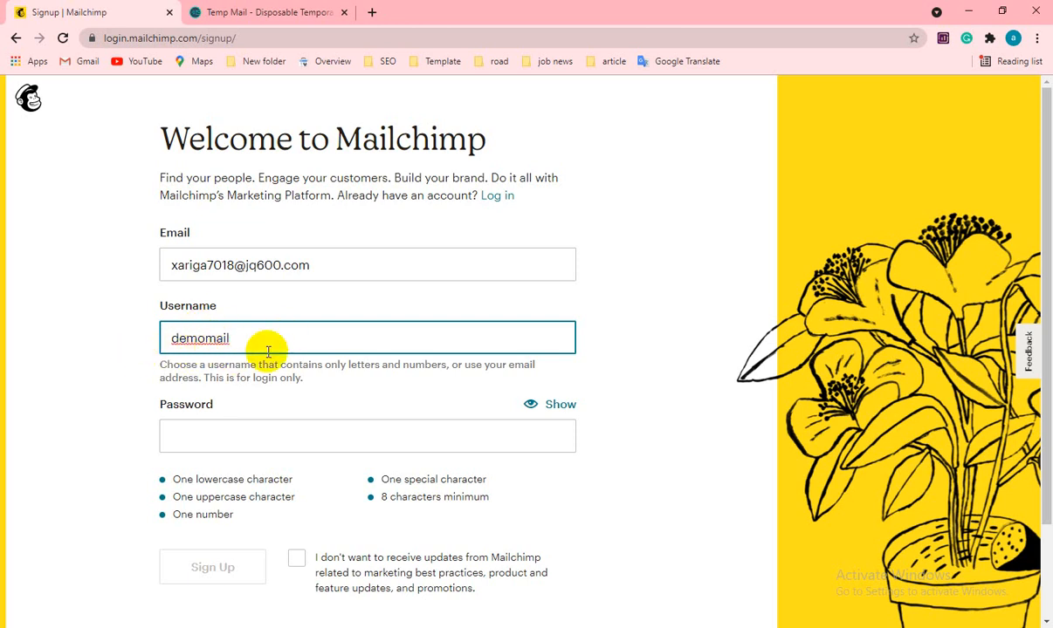
double_click(192, 336)
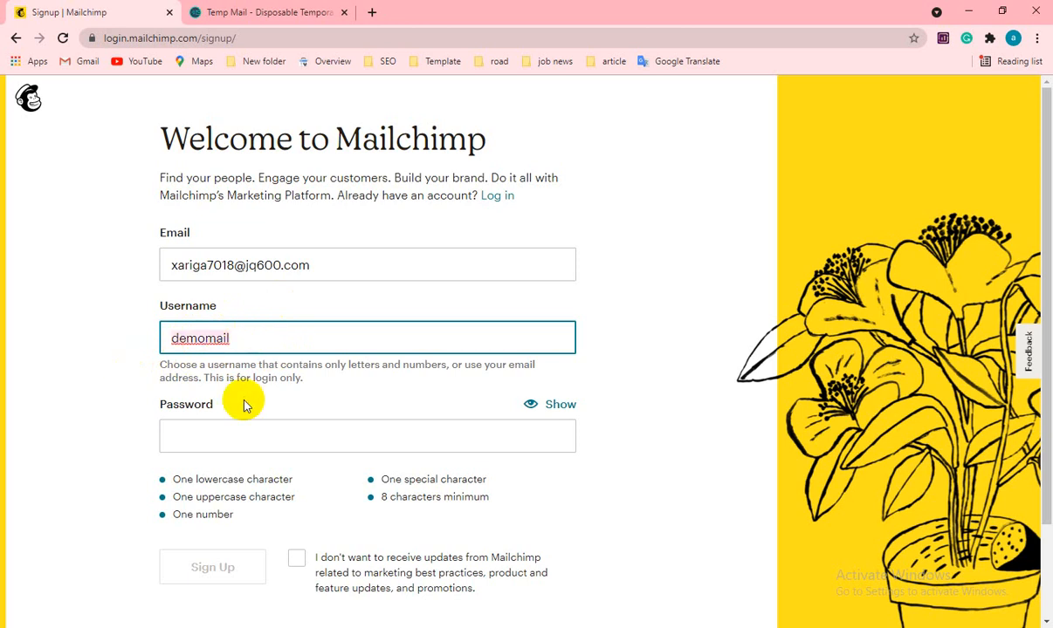
- Fill in the browser's suggested strong password and reveal it as plain text
click(208, 436)
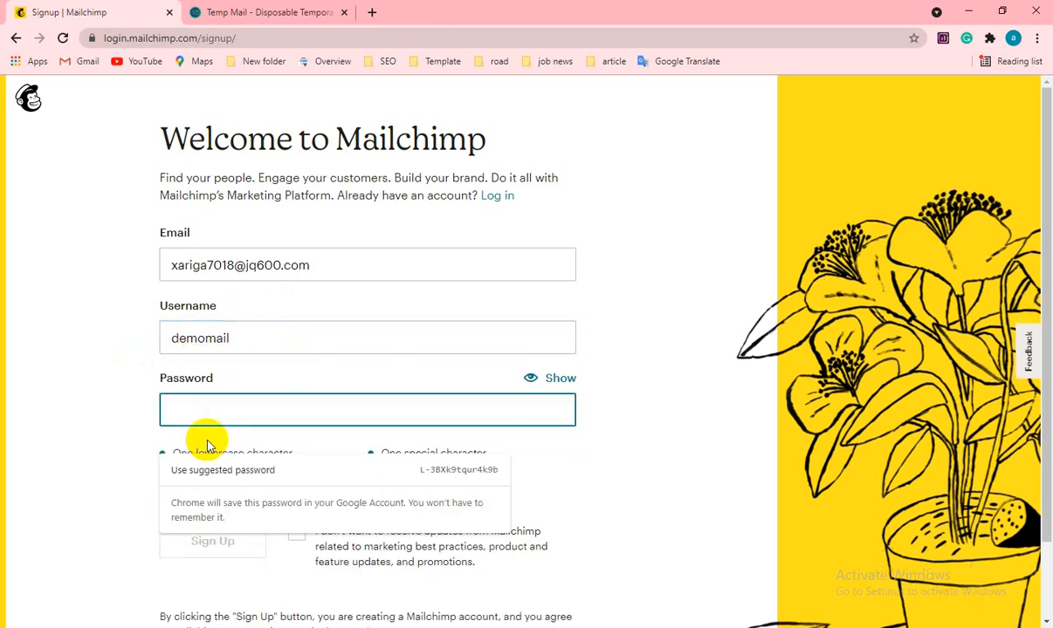
click(393, 474)
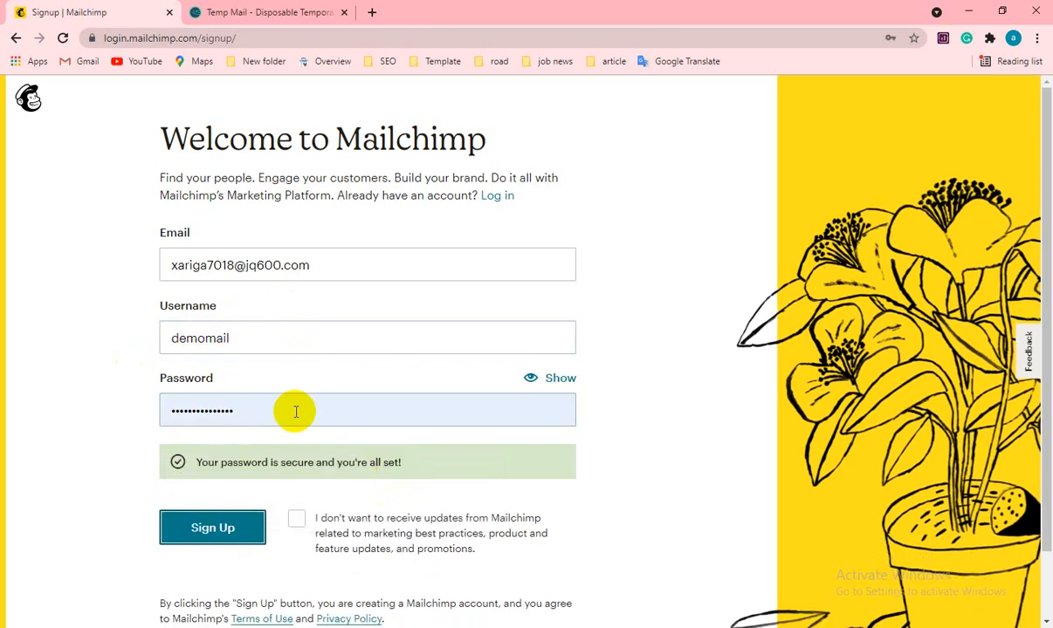
click(296, 412)
click(530, 378)
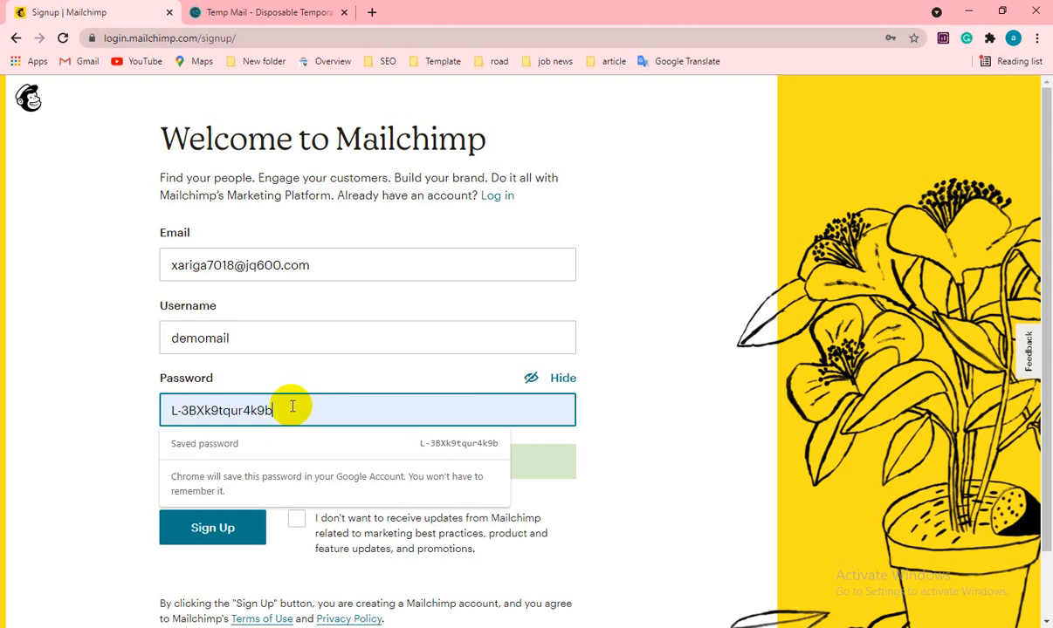
click(336, 265)
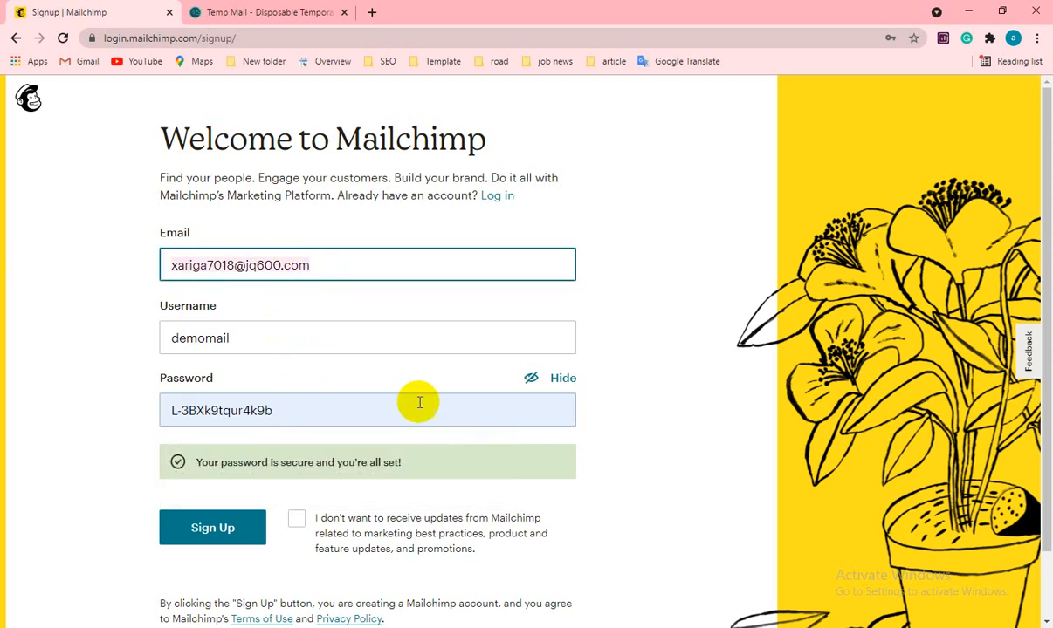
click(476, 627)
click(304, 442)
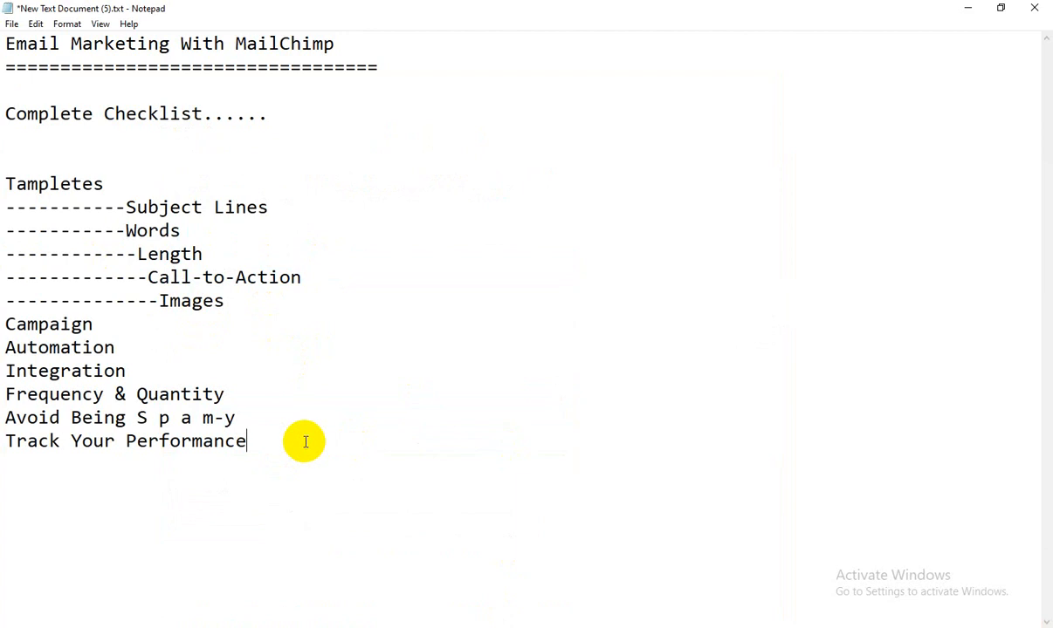
- Record the sign-up email and username in the notes, followed by a 'pas' label
key(ctrl+v)
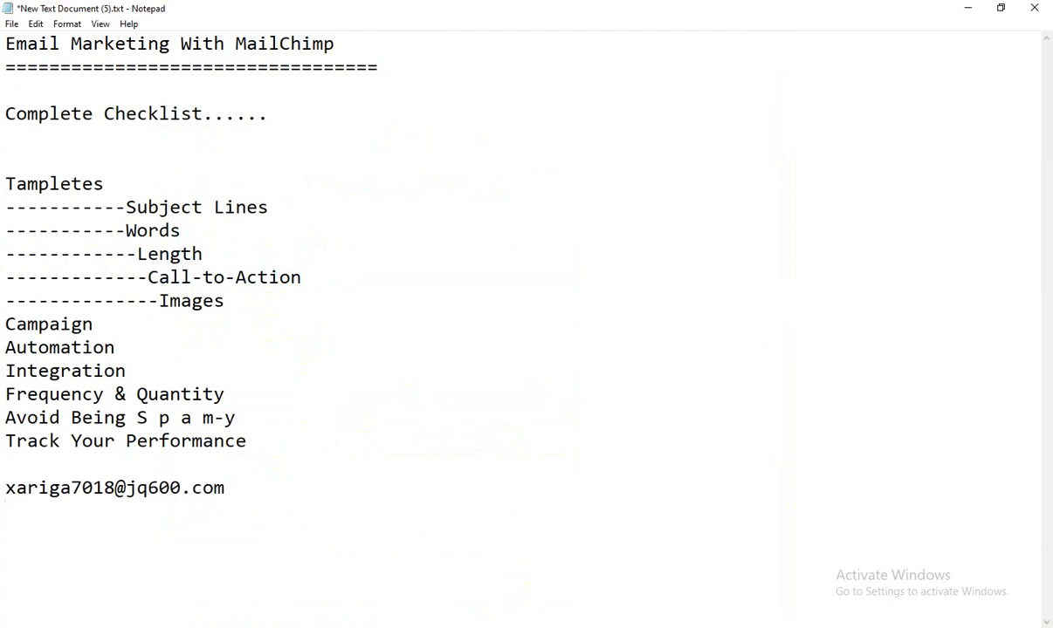
click(476, 627)
click(242, 338)
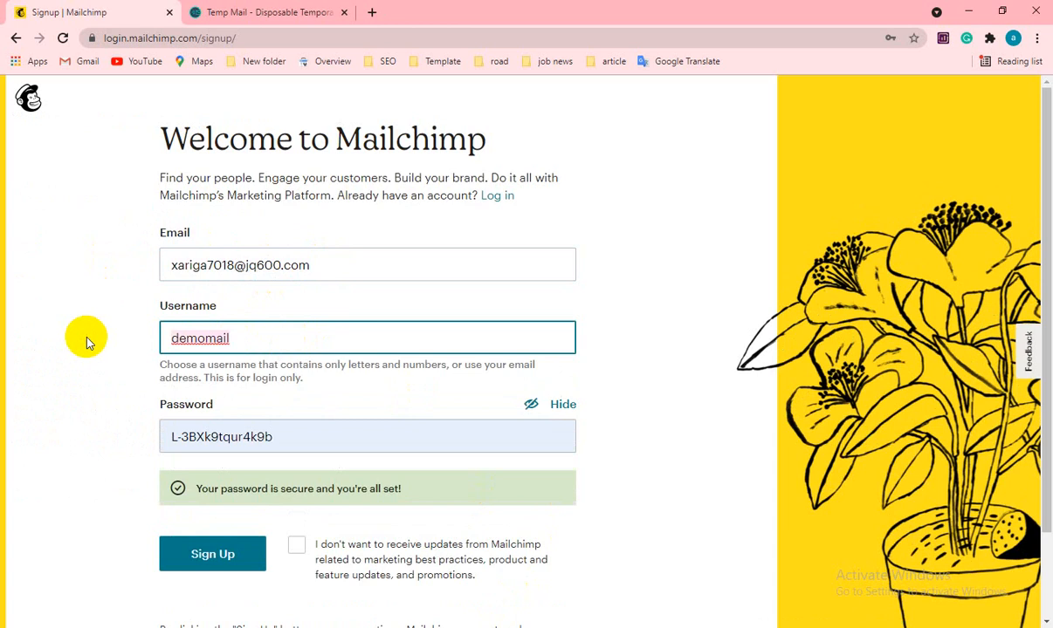
click(517, 626)
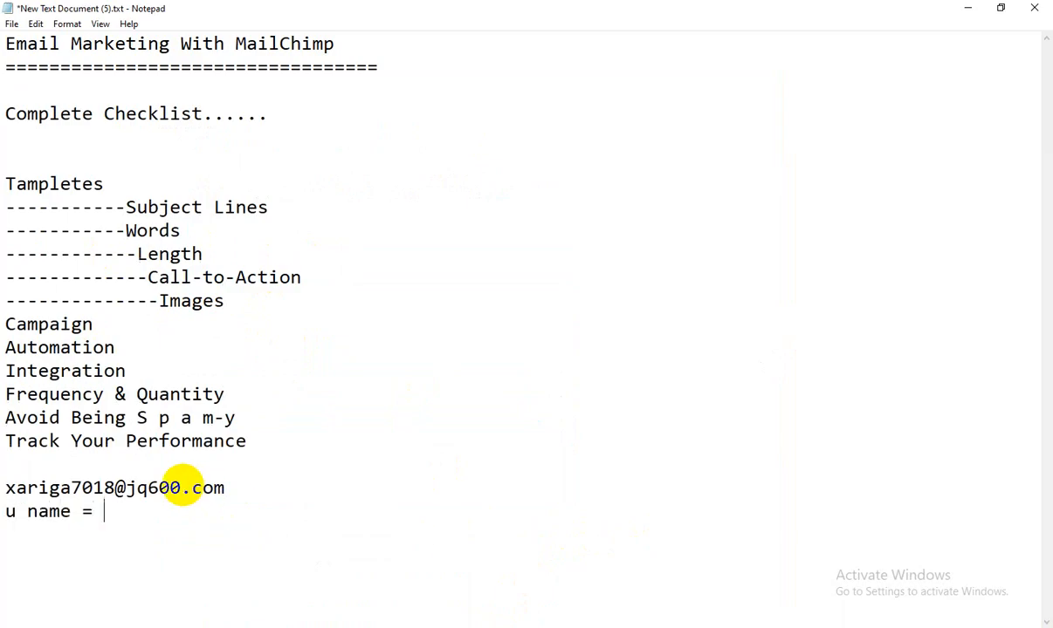
text(demomail )
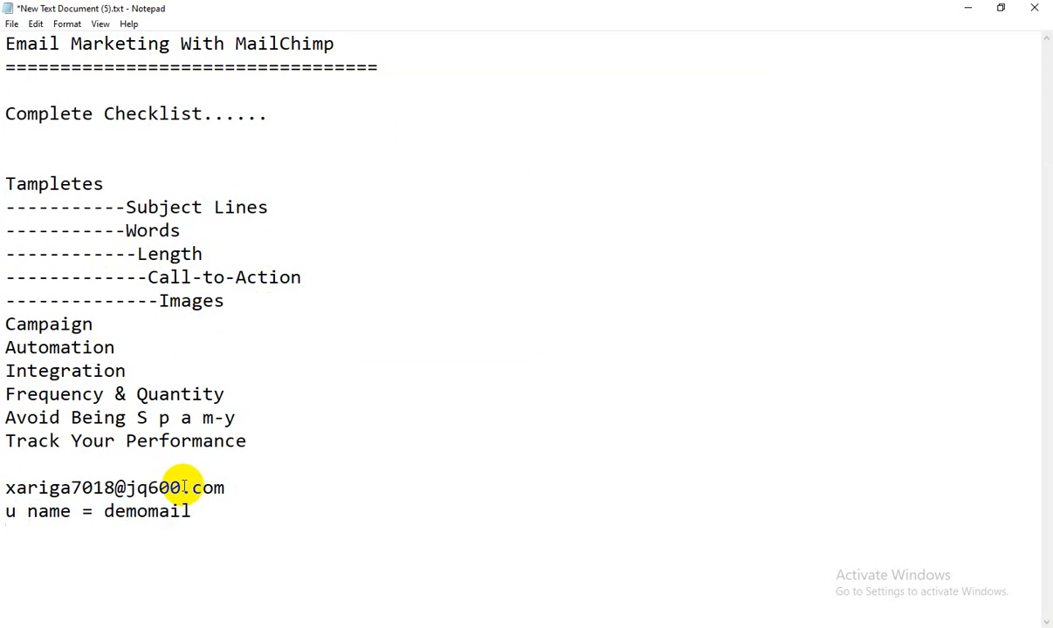
text(pass :)
- Paste the generated password after the label, save the notes, and add a dashed divider
click(515, 625)
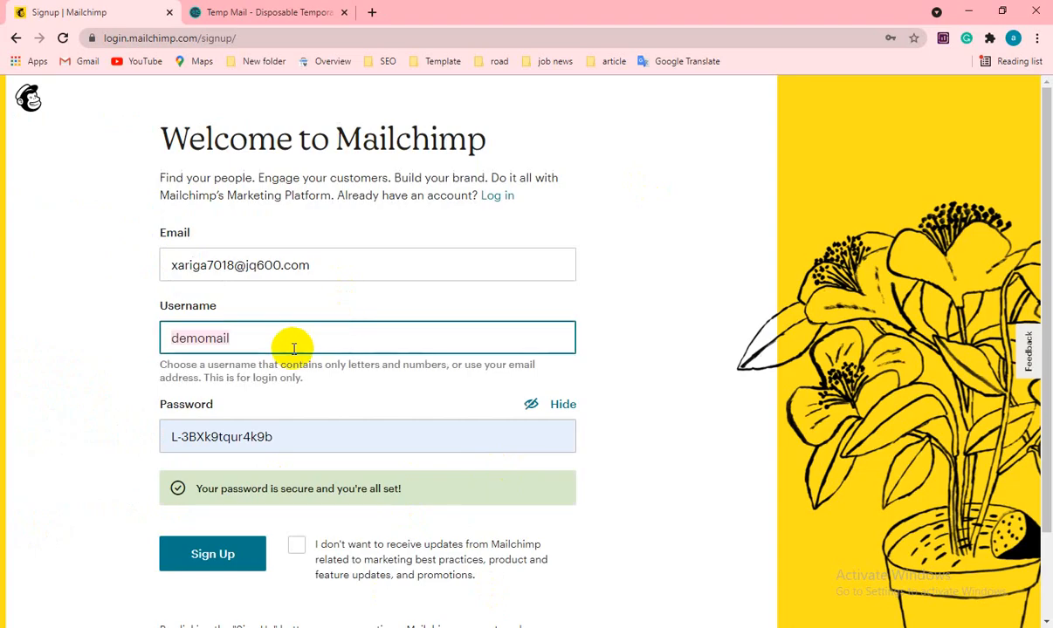
double_click(270, 439)
key(ctrl+c)
click(206, 415)
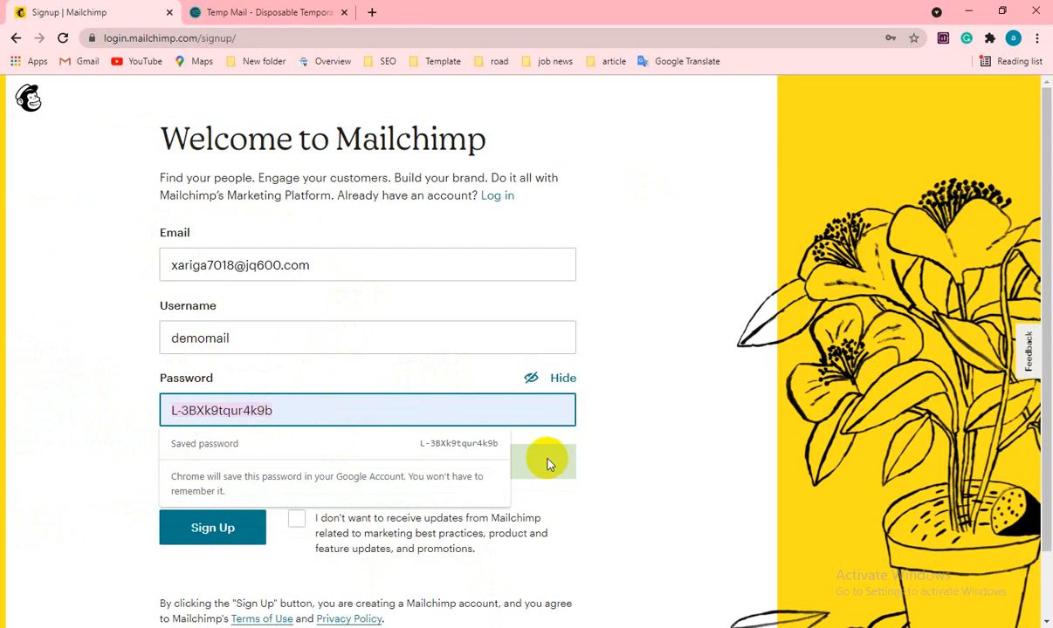
key(alt+Tab)
key(ctrl+v)
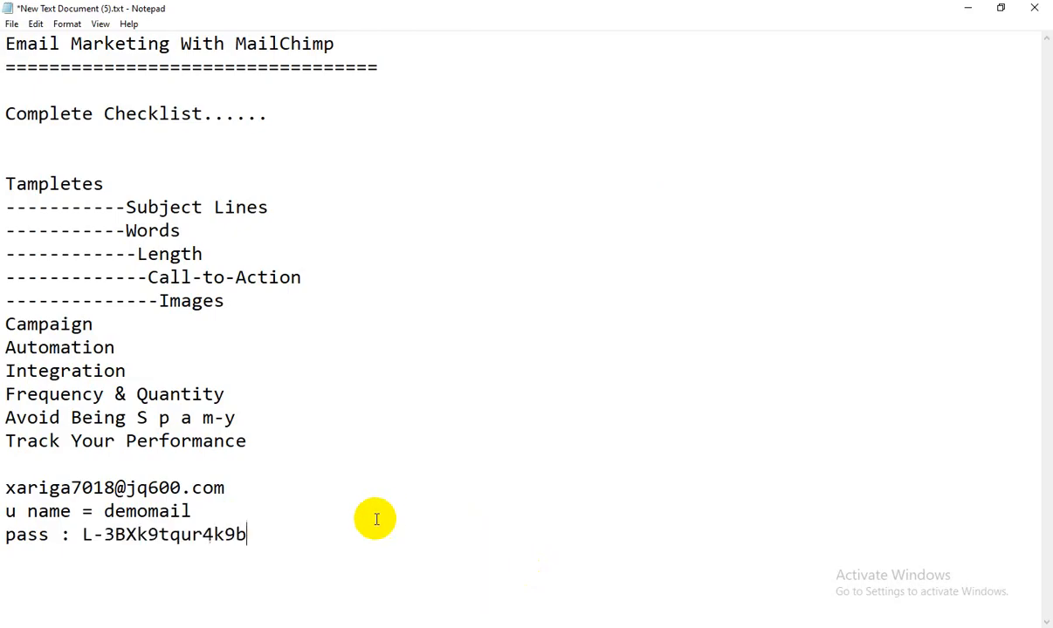
key(ctrl+s)
click(32, 453)
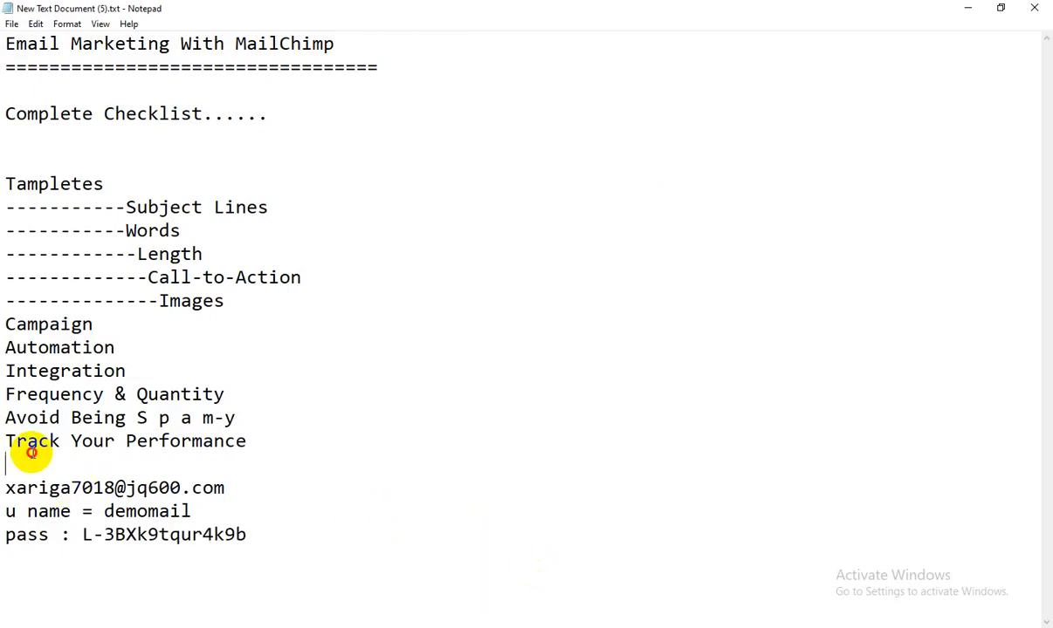
text(-)
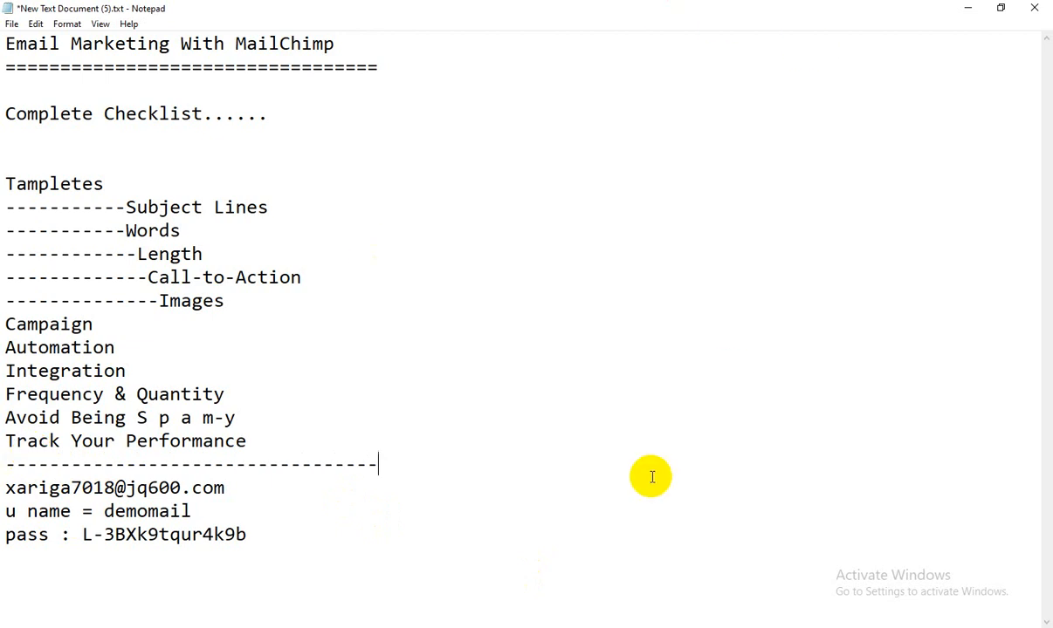
click(489, 626)
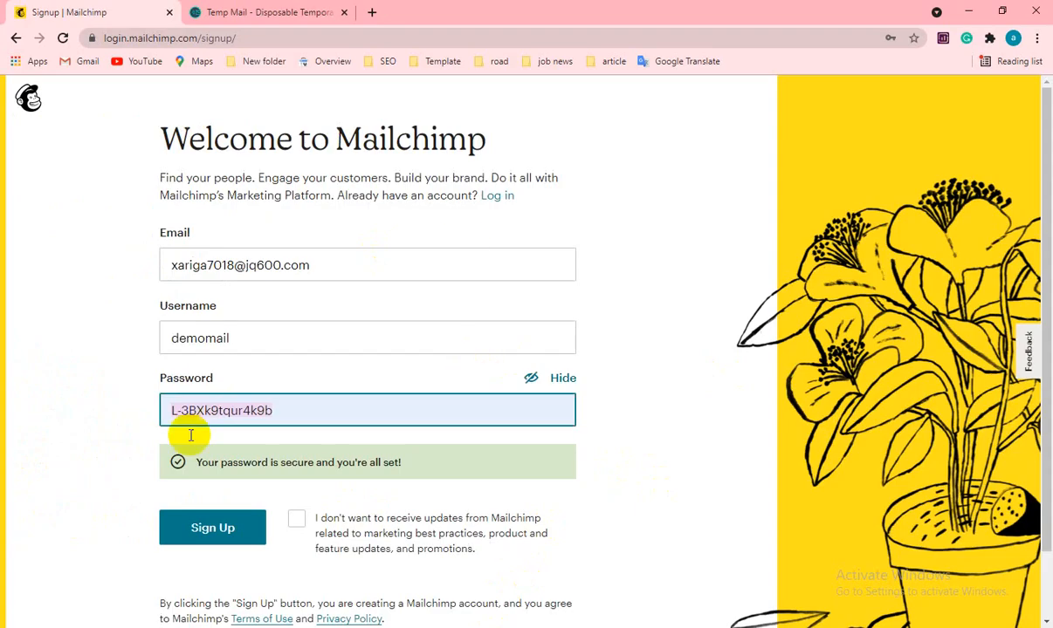
- Submit the sign-up form, which returns an error that the username already exists
scroll(306, 445, down, 2)
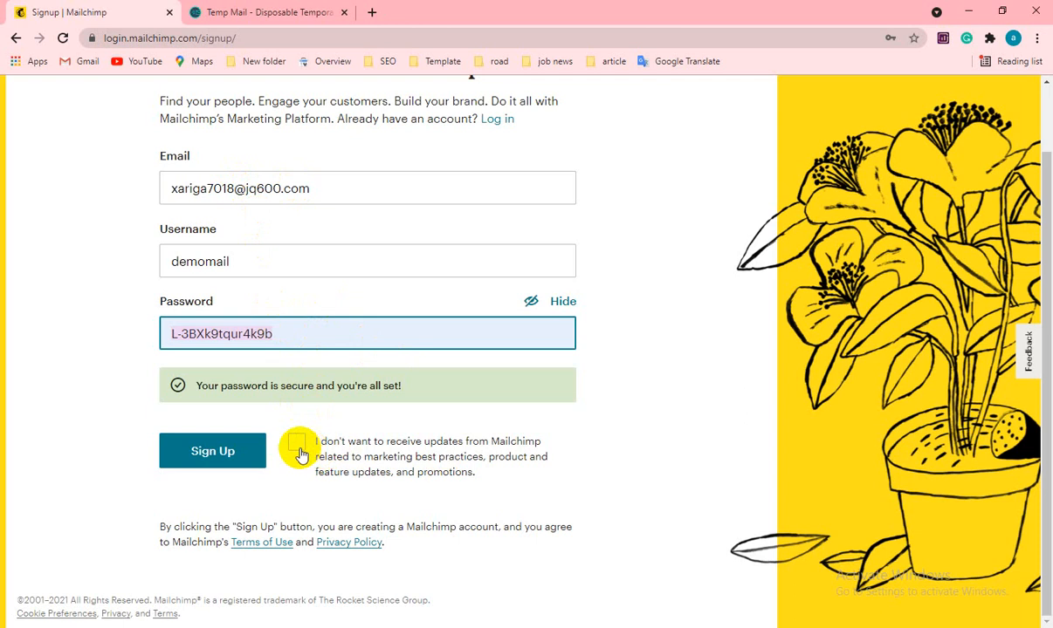
scroll(175, 489, up, 2)
scroll(206, 489, down, 1)
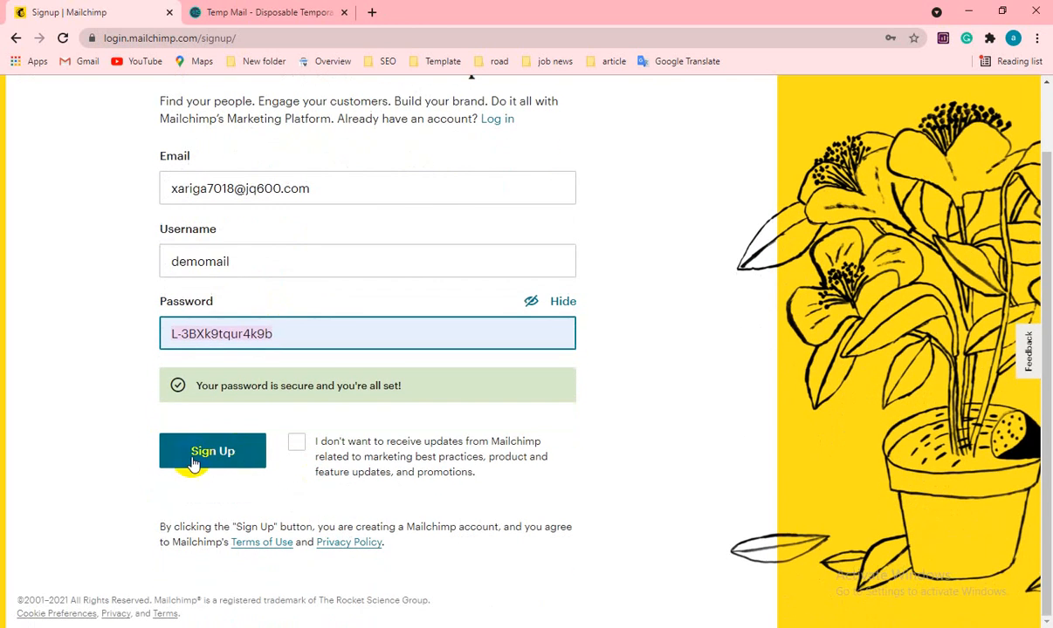
click(194, 462)
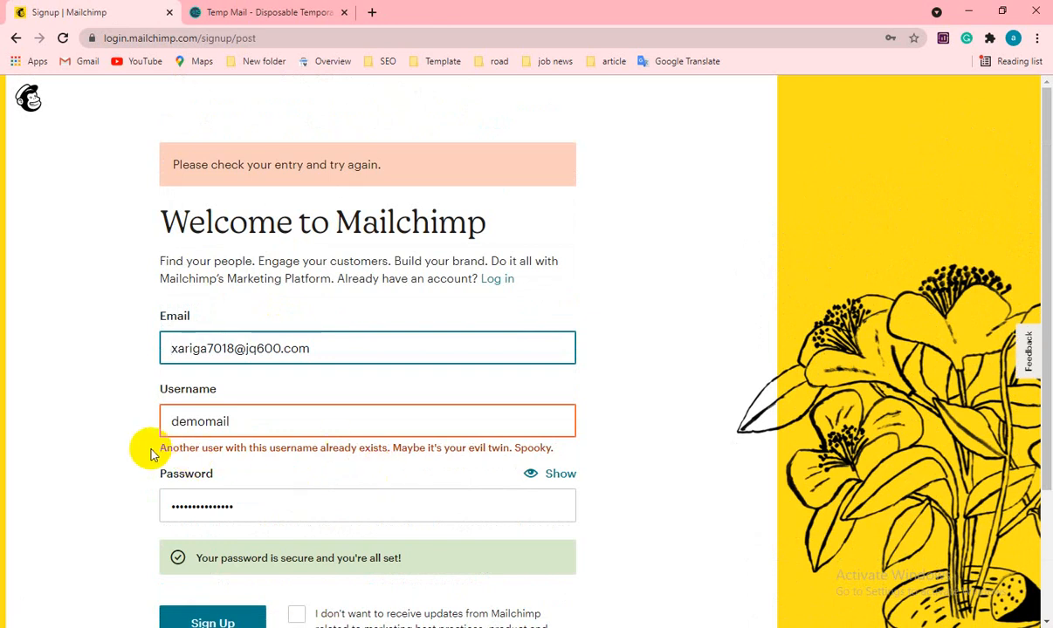
- Modify the username, update it in the notes, and resubmit the form
click(232, 422)
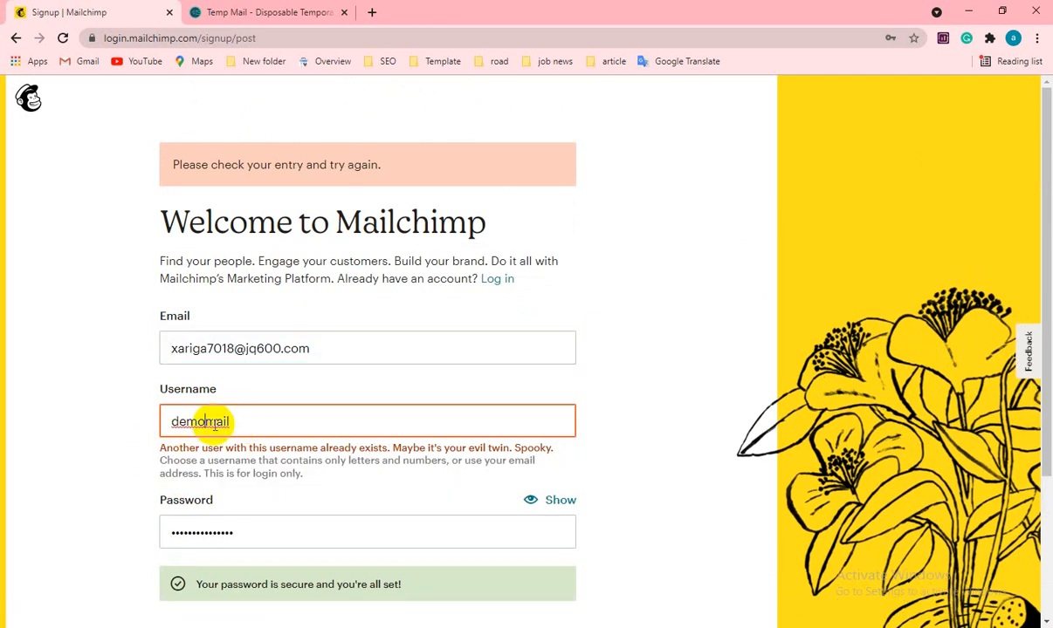
text(e)
click(258, 423)
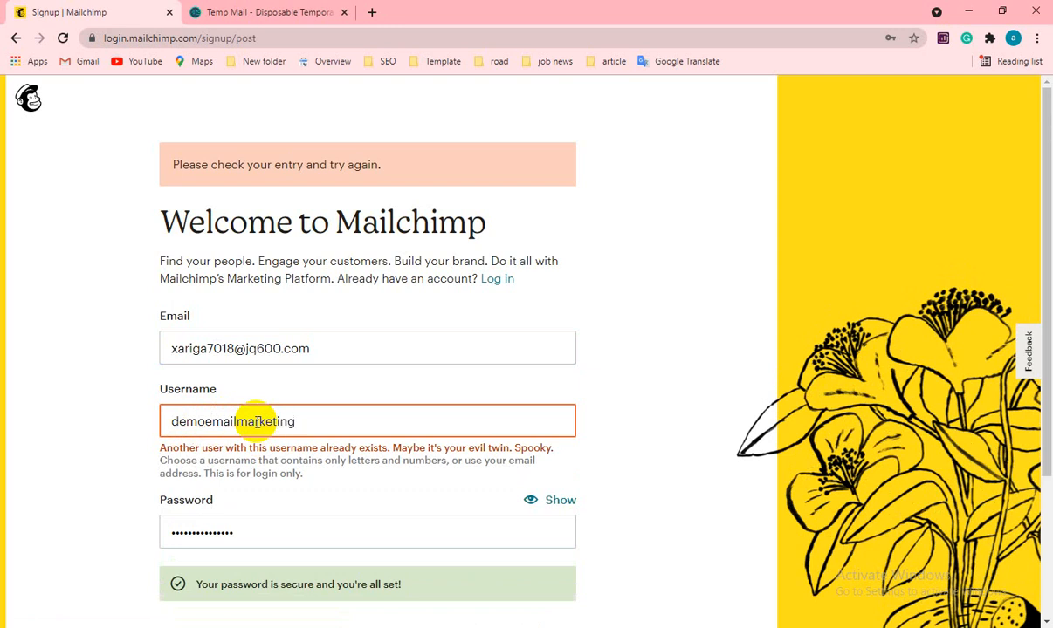
click(256, 422)
click(242, 423)
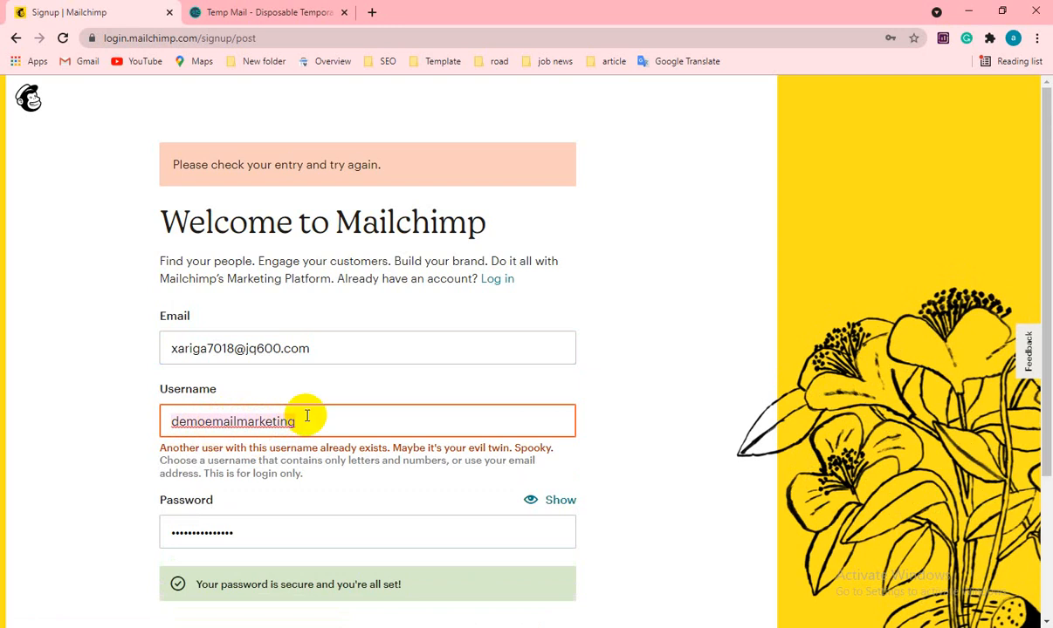
click(524, 626)
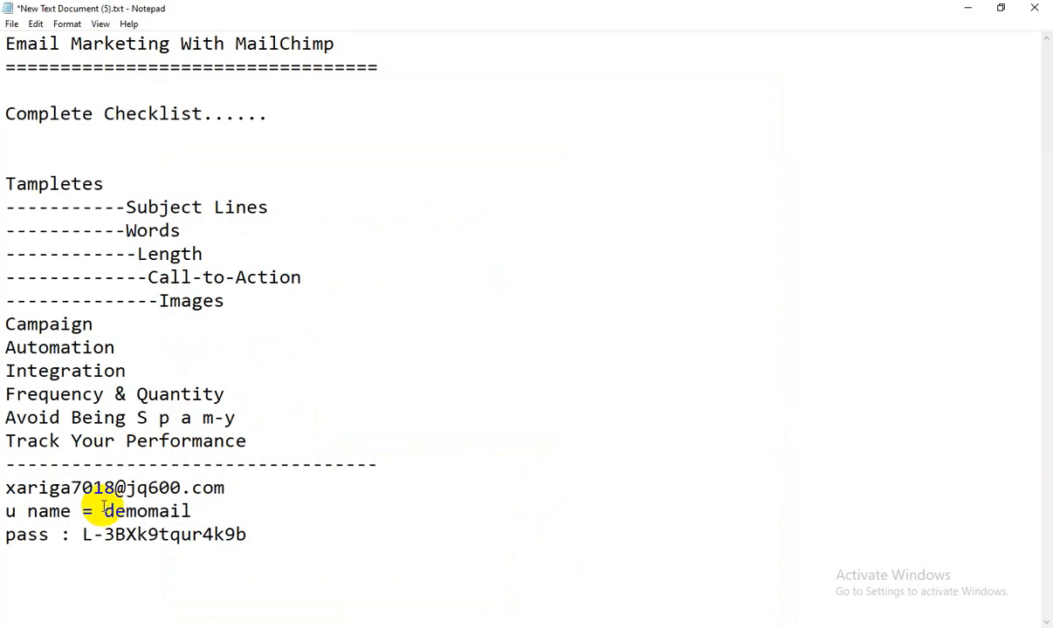
drag(103, 511, 248, 511)
text(demoemailmarketing)
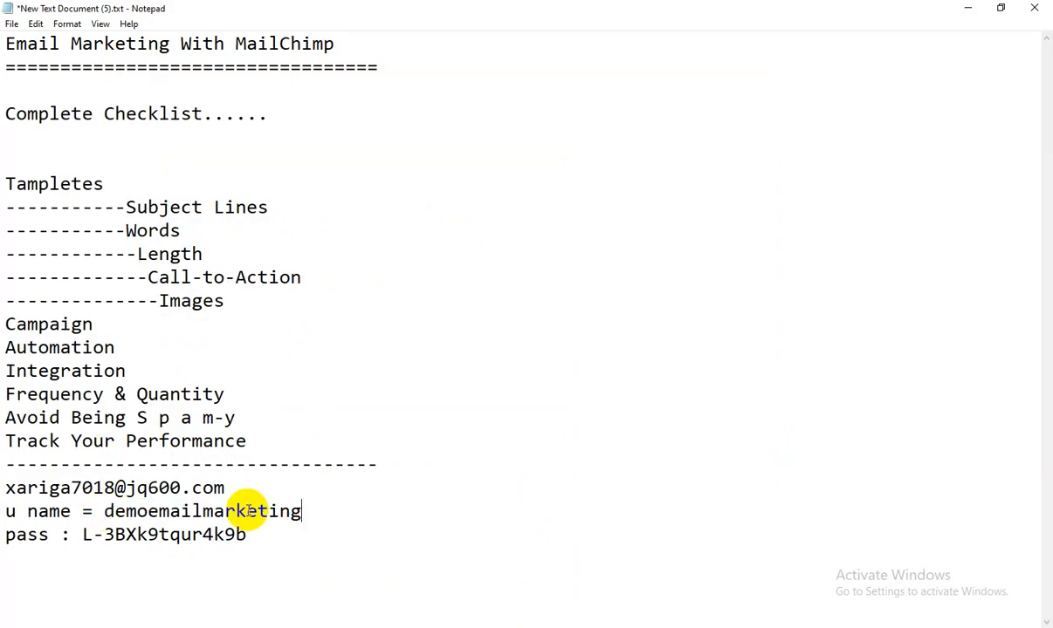
key(alt+Tab)
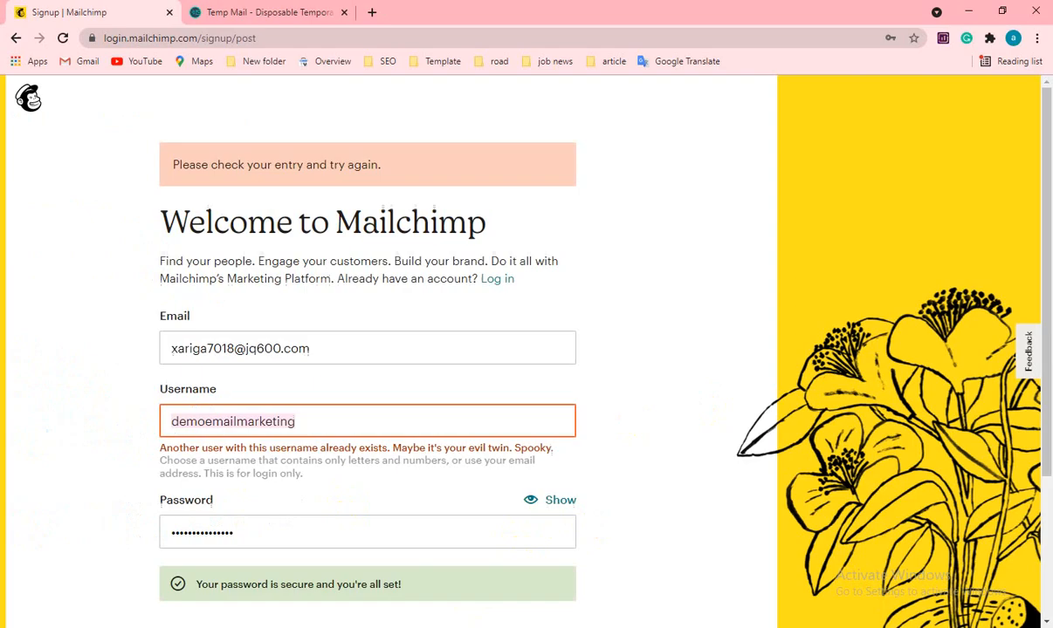
click(168, 435)
scroll(167, 435, down, 3)
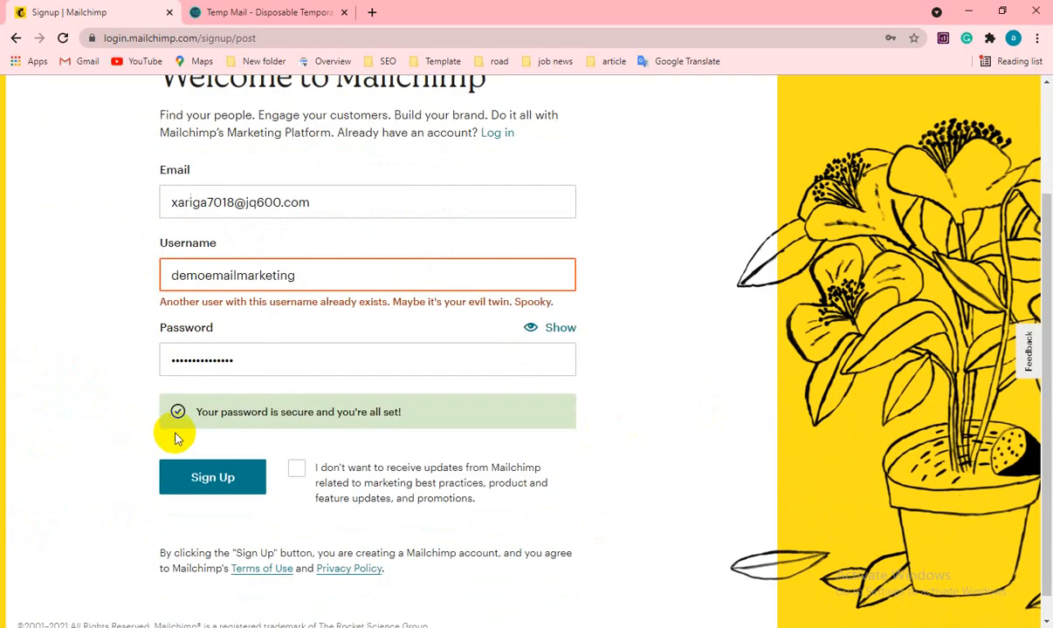
click(188, 487)
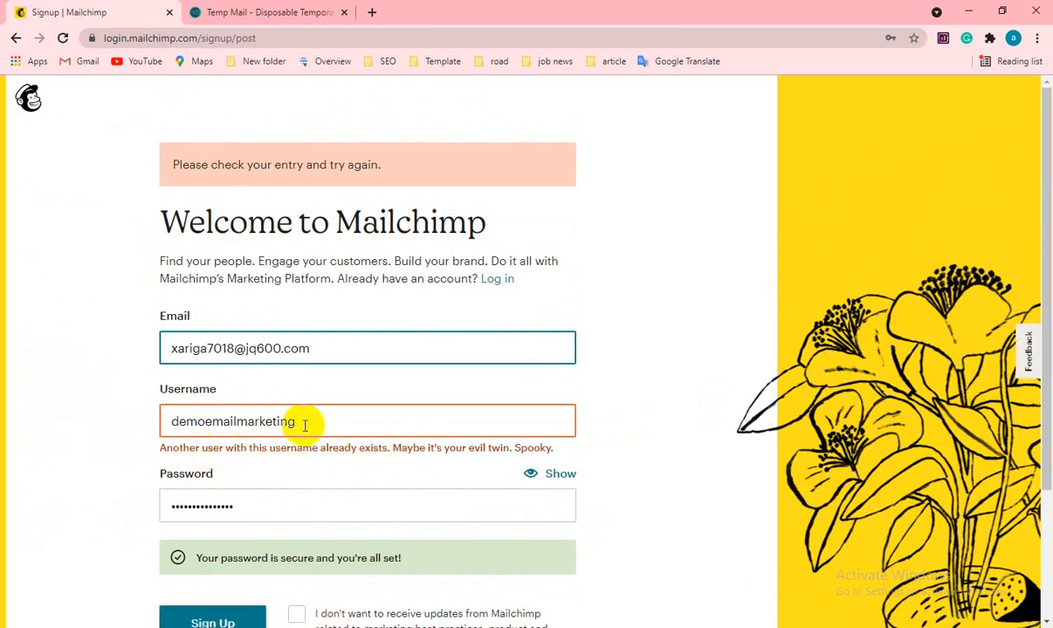
- Replace the rejected username with a new one, sync the notes, and resubmit successfully
drag(301, 422, 175, 423)
key(BackSpace)
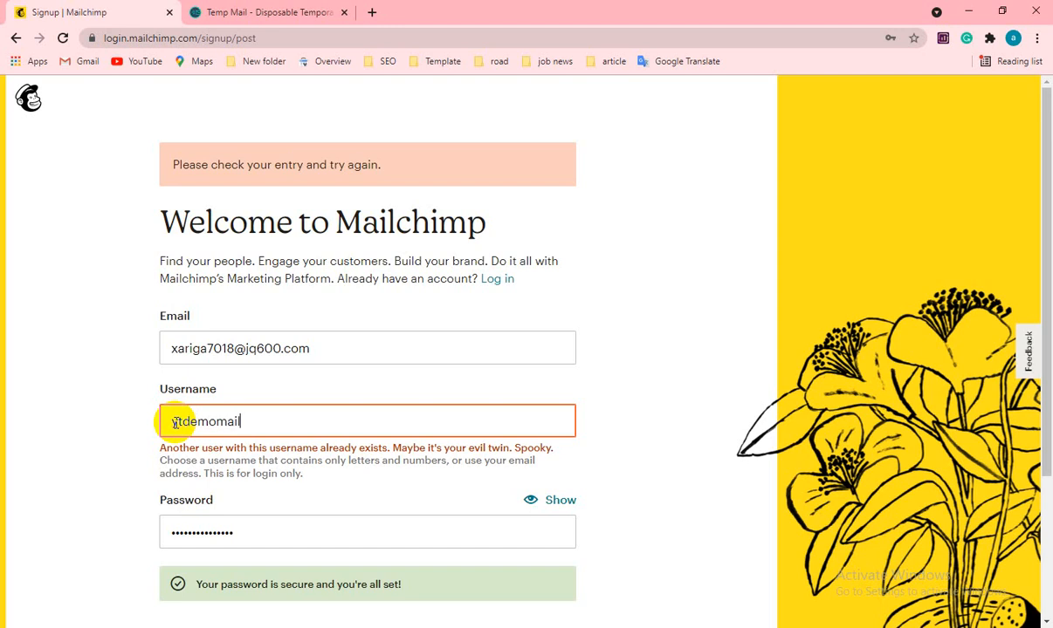
click(198, 421)
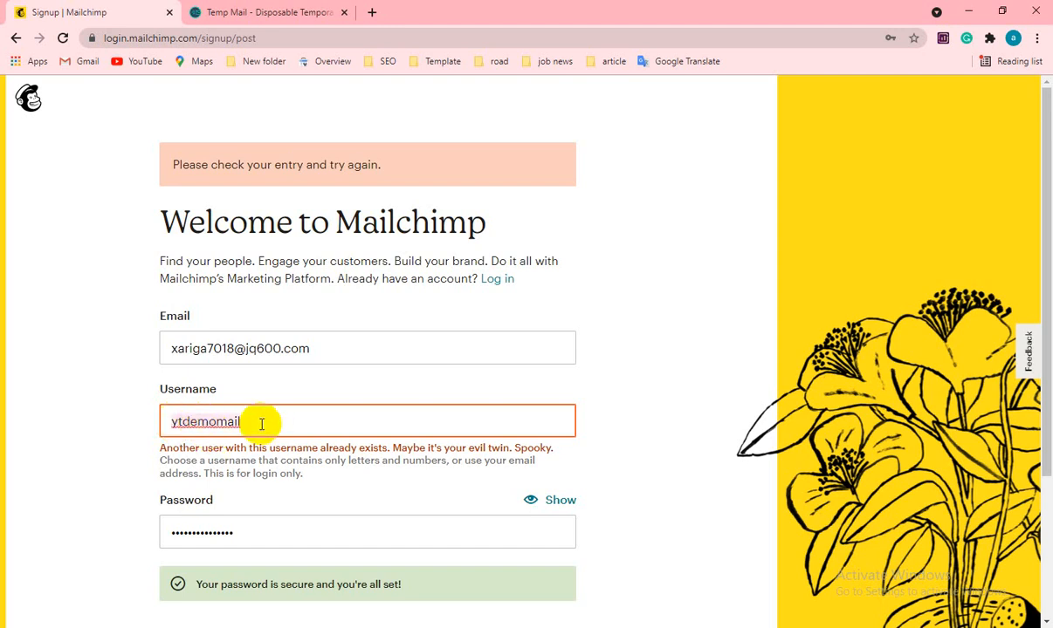
key(alt+Tab)
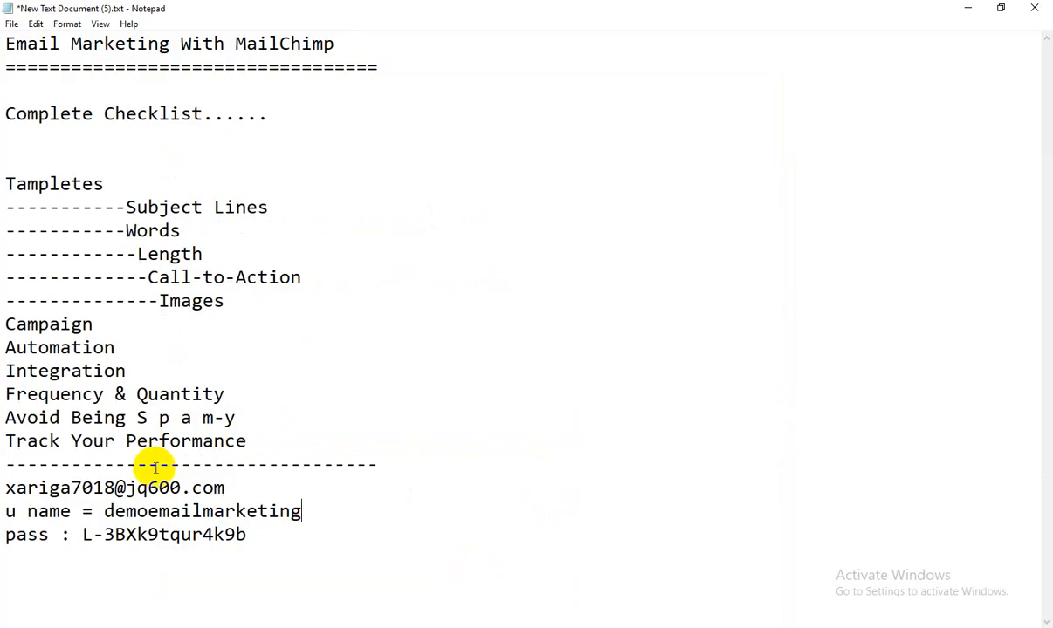
click(106, 511)
drag(106, 512, 348, 511)
text(ytdemomail)
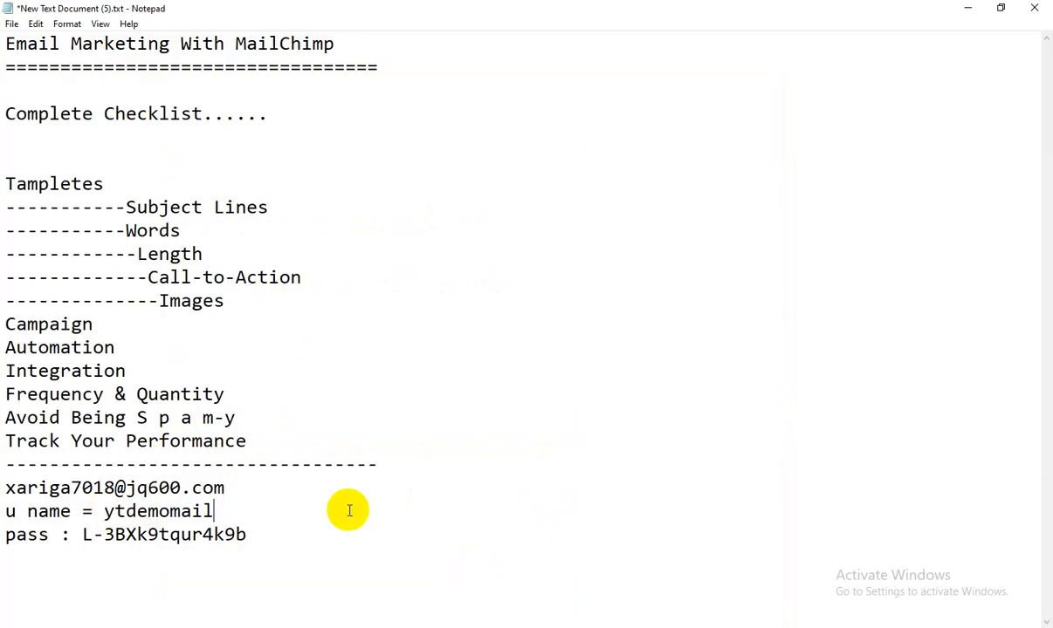
key(alt+Tab)
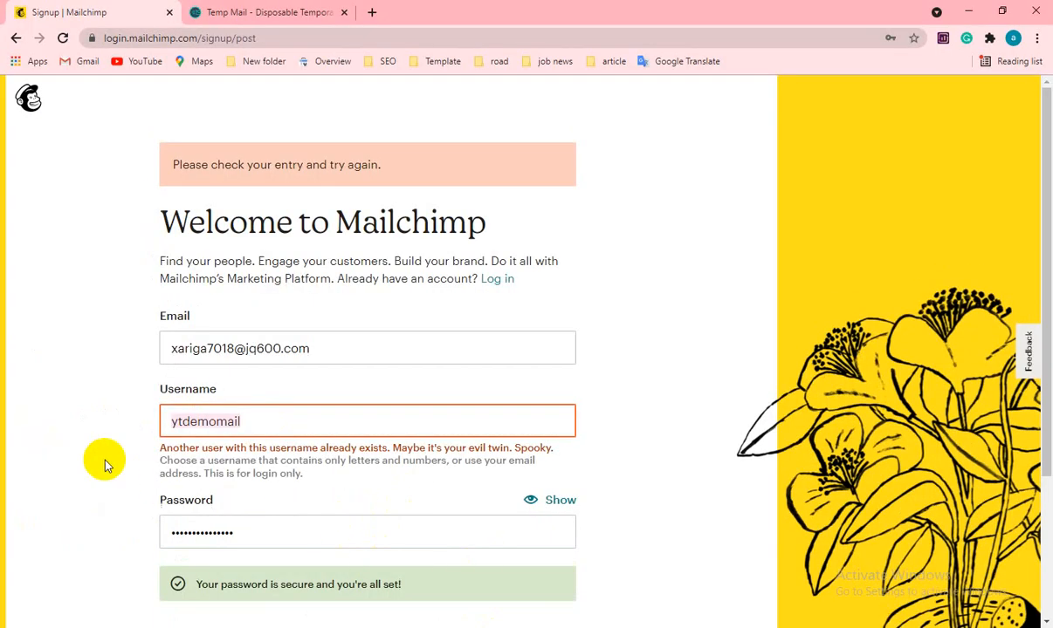
click(61, 456)
scroll(175, 462, down, 2)
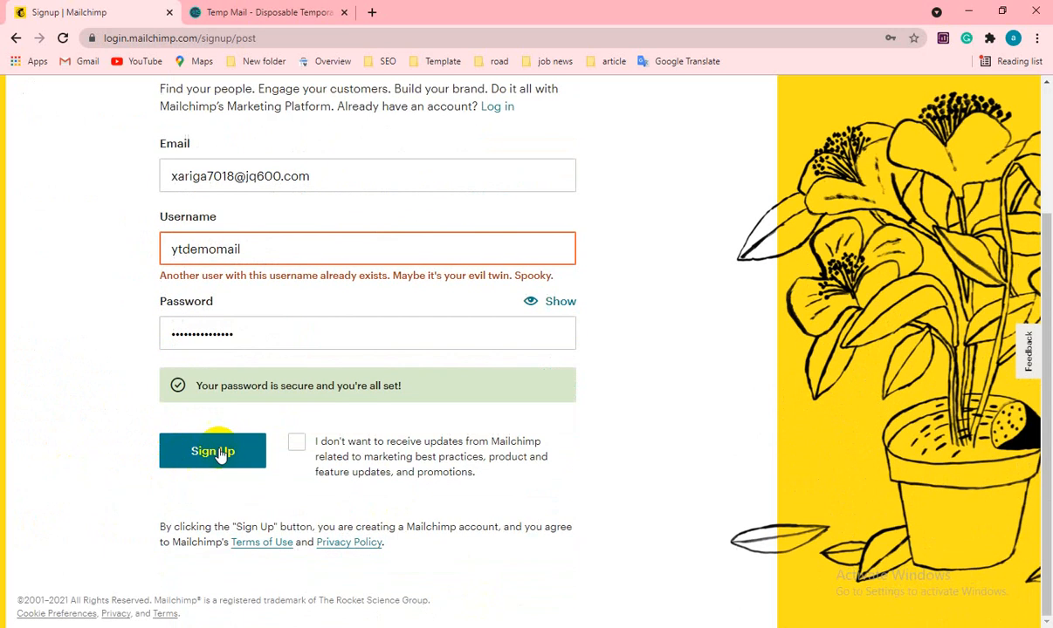
click(221, 452)
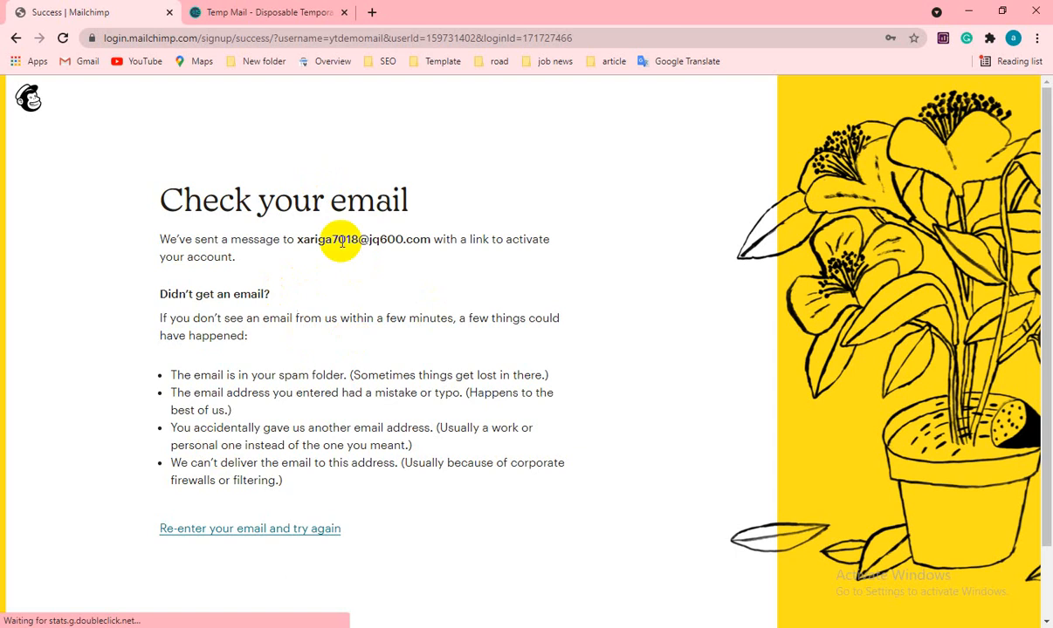
scroll(282, 391, down, 1)
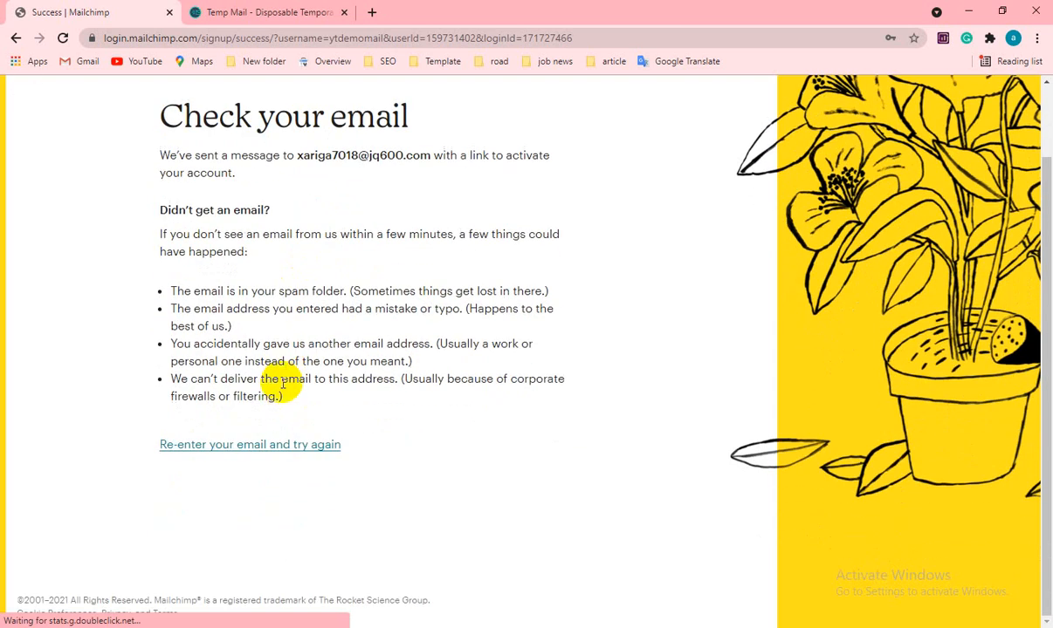
scroll(277, 380, up, 1)
click(289, 10)
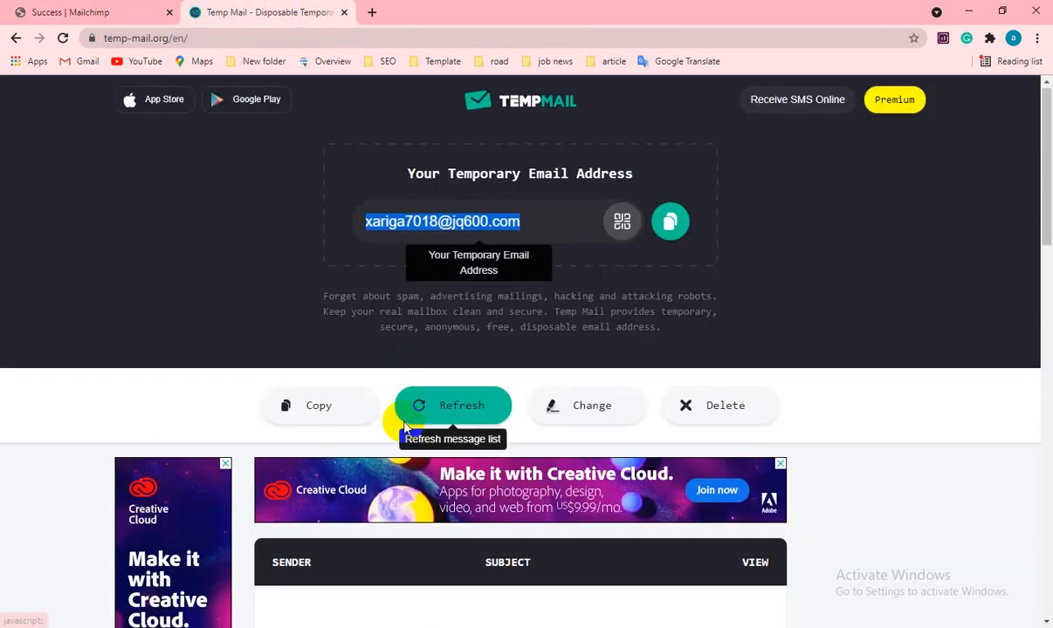
- Open the Mailchimp Client Services activation message in the Temp Mail inbox
scroll(410, 410, down, 3)
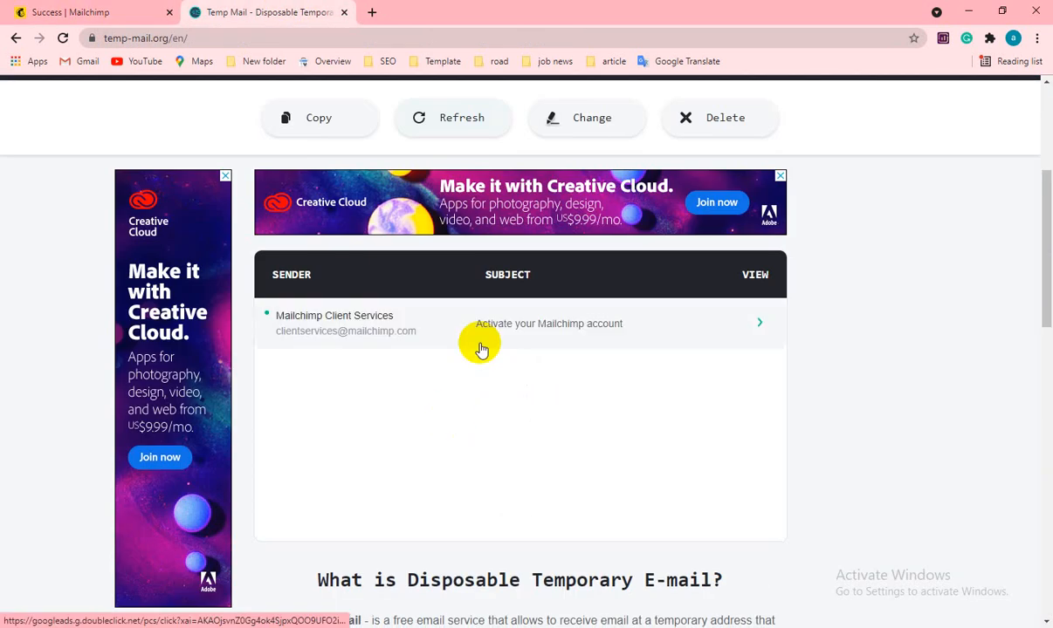
click(322, 326)
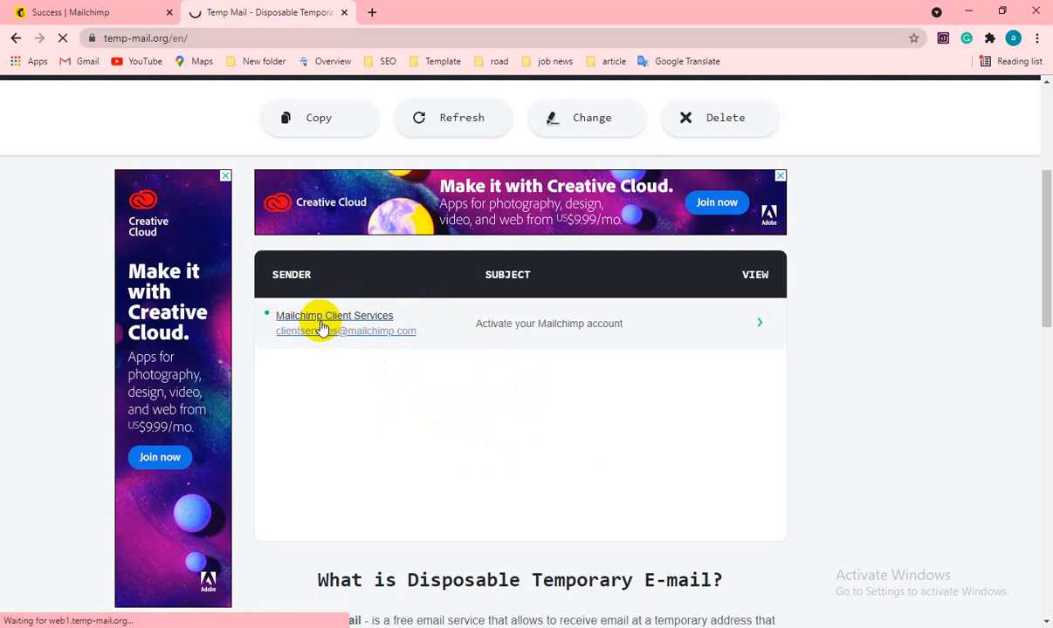
scroll(421, 441, down, 4)
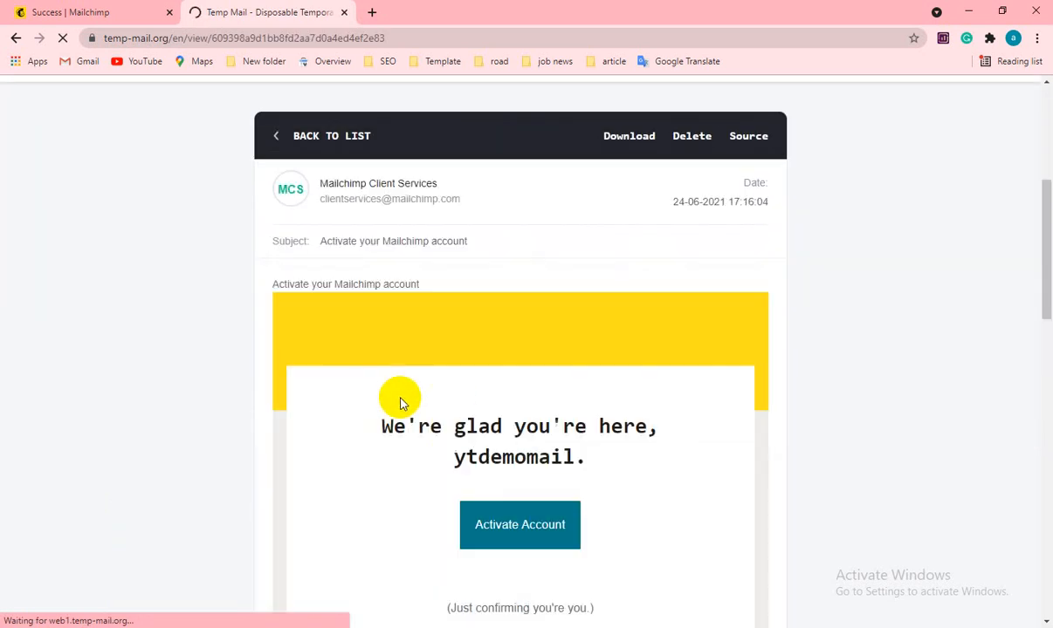
scroll(484, 424, down, 5)
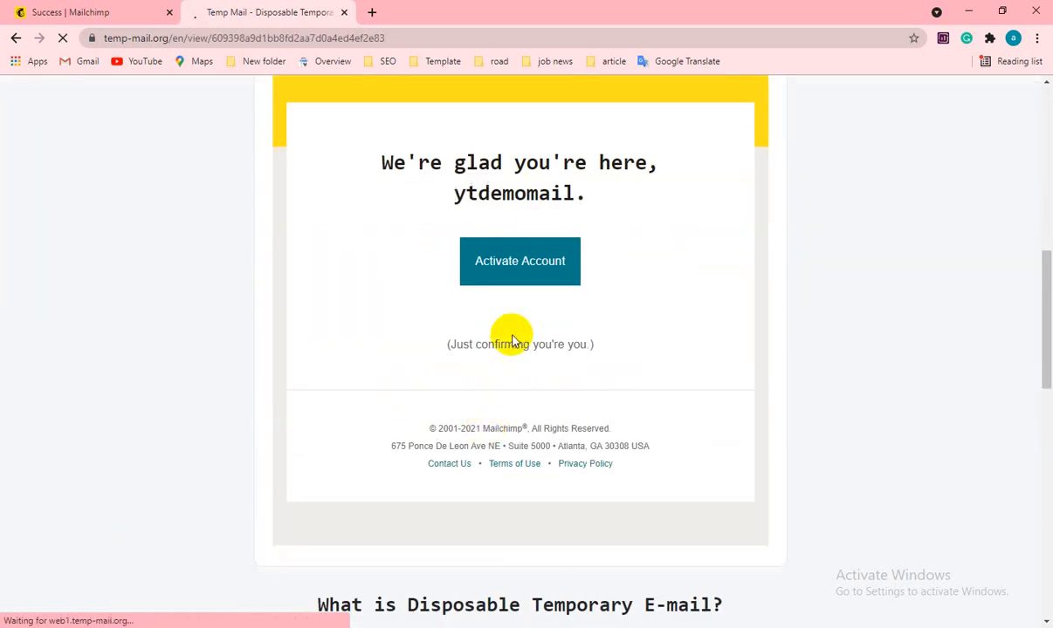
scroll(513, 340, up, 1)
scroll(449, 426, up, 3)
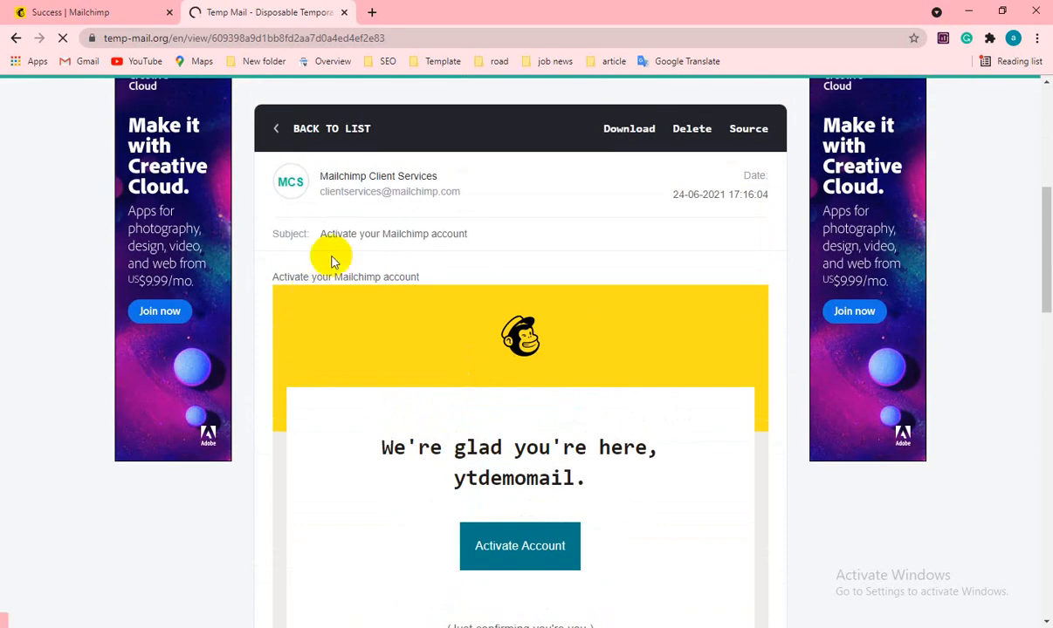
scroll(656, 397, down, 3)
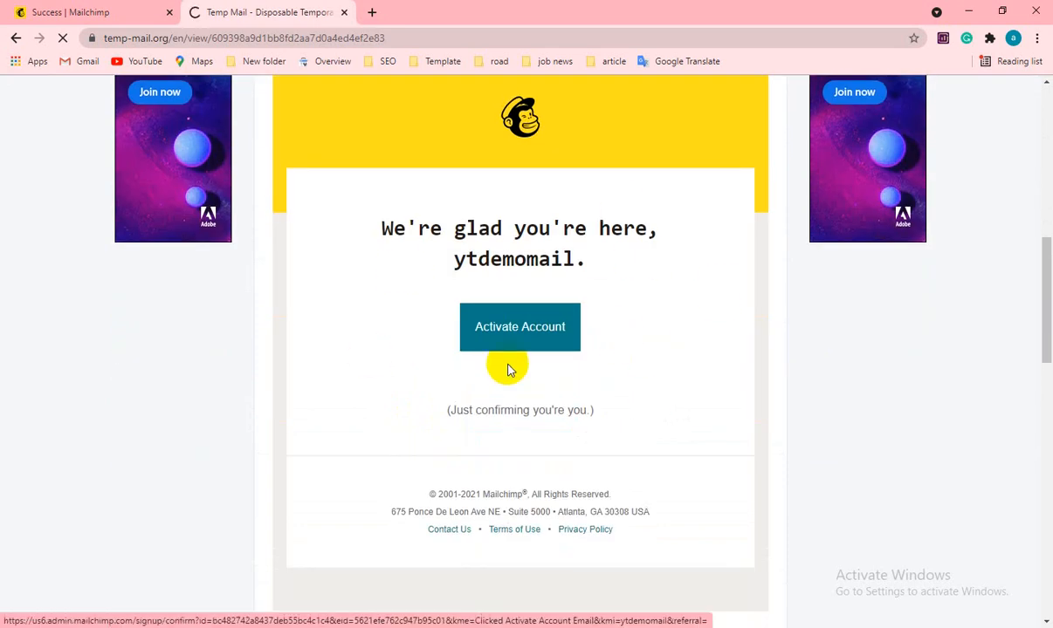
scroll(521, 344, down, 3)
scroll(520, 344, up, 6)
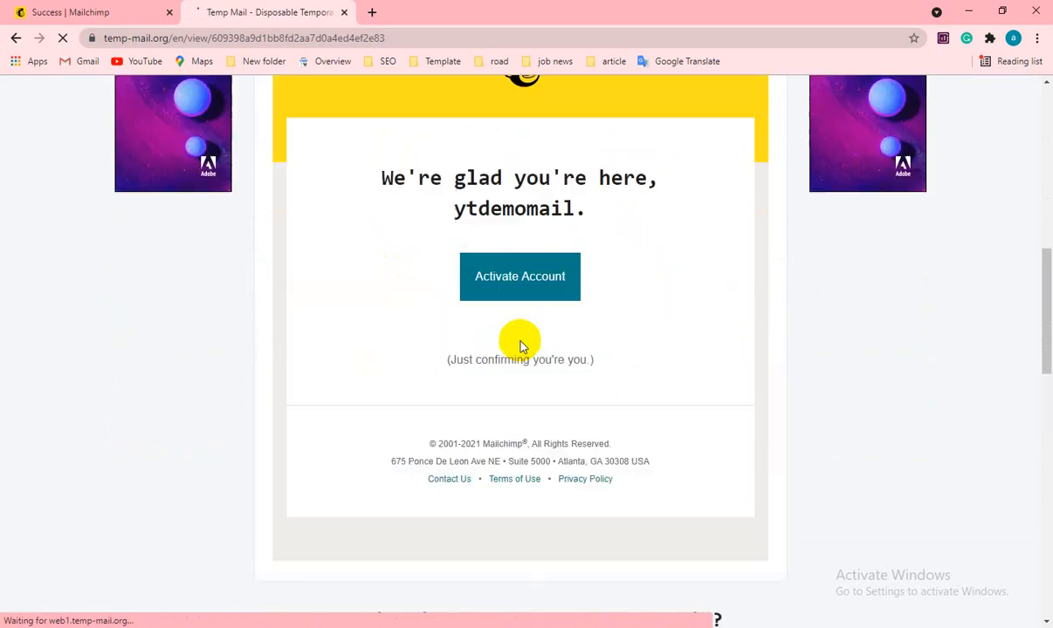
- Check the saved sign-up details in the notes, then follow the Activate Account link
key(alt+Tab)
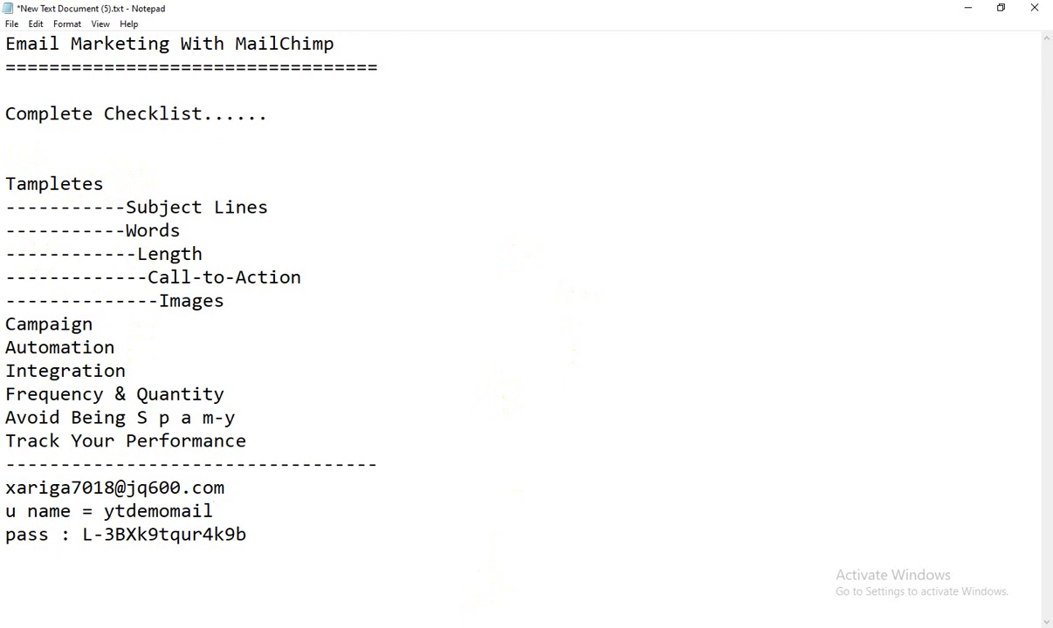
key(alt+Tab)
scroll(341, 299, down, 2)
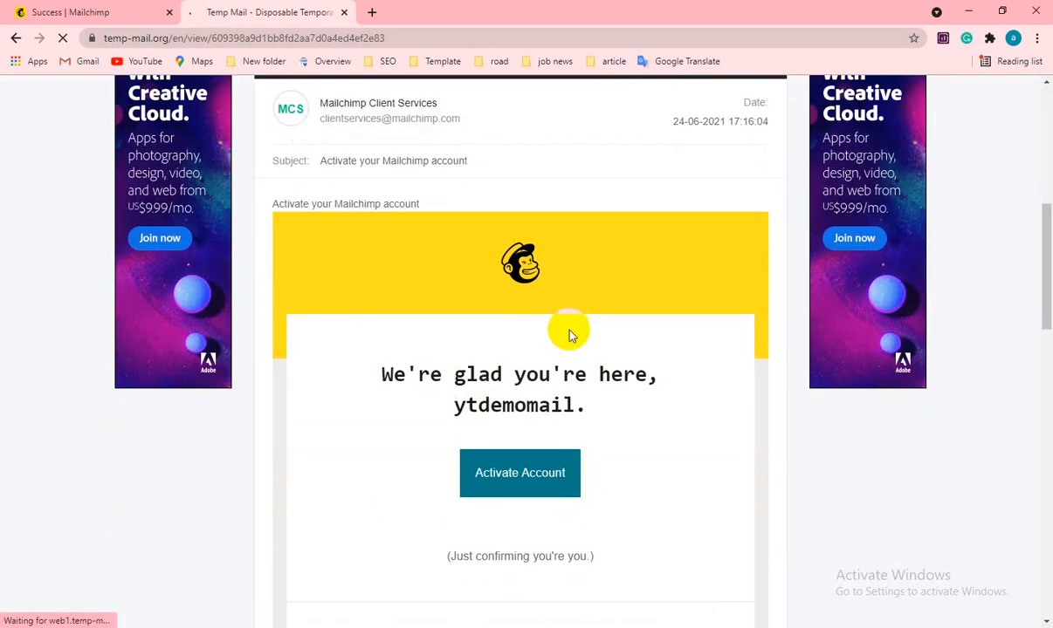
scroll(568, 336, down, 3)
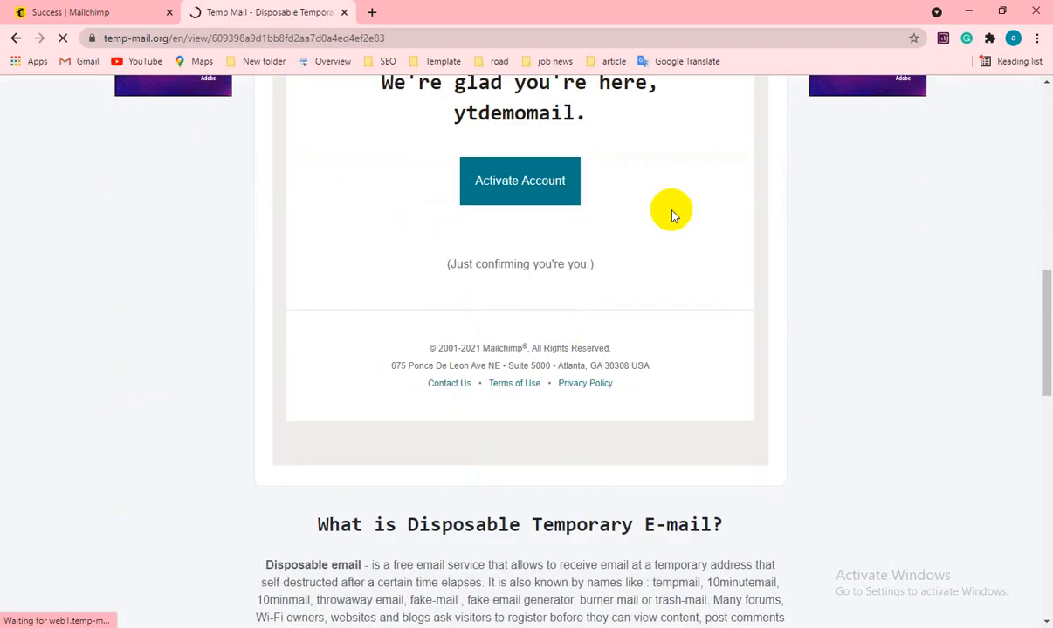
click(502, 184)
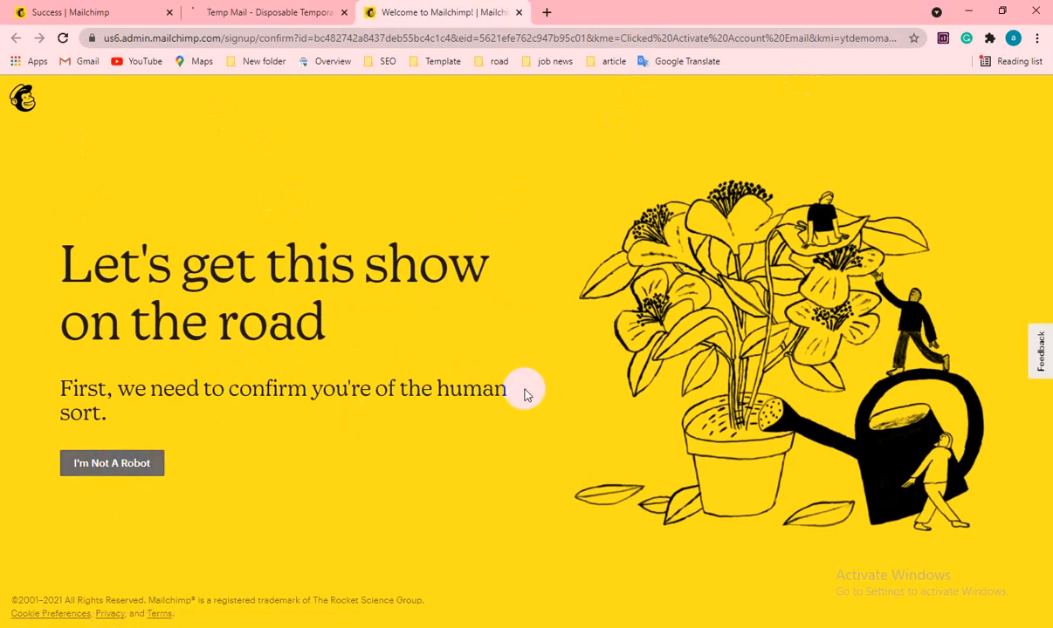
- Tick I'm Not A Robot, select the three motorcycle tiles, and verify
click(94, 469)
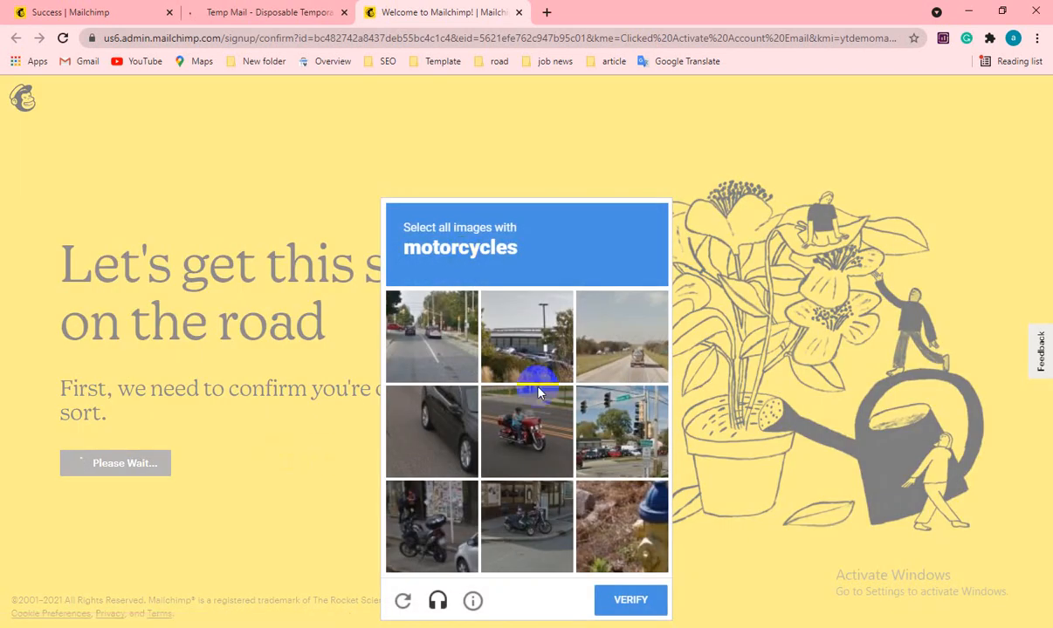
click(528, 426)
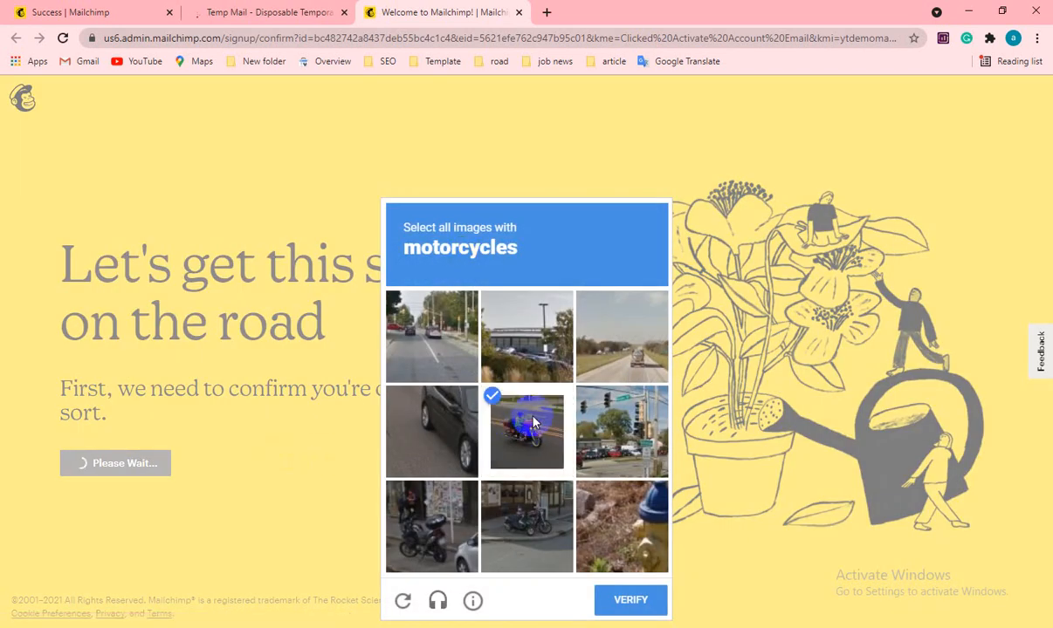
click(531, 515)
click(447, 521)
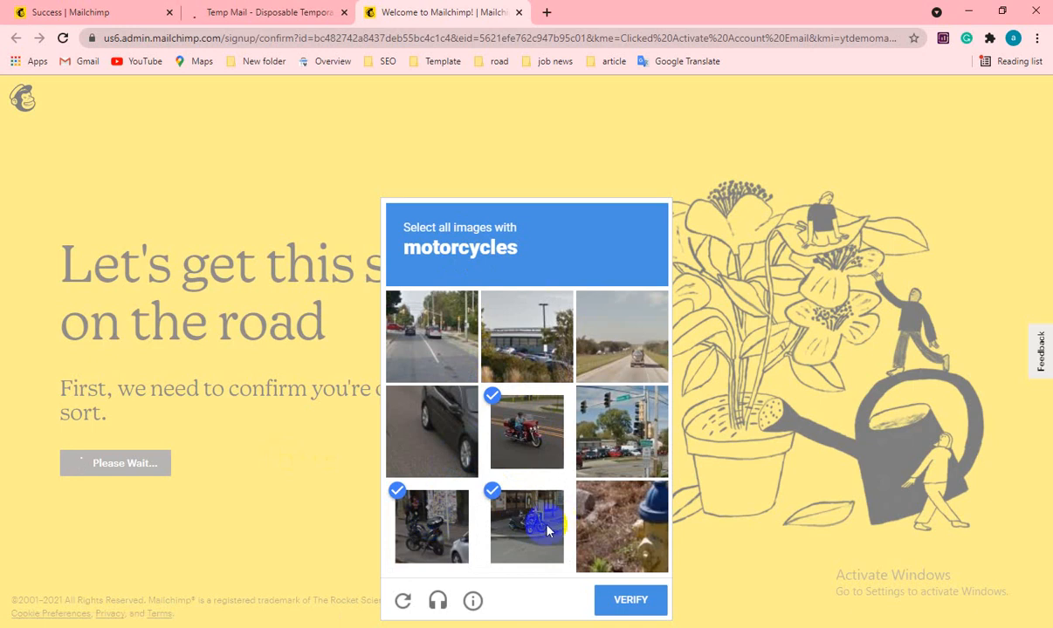
click(636, 606)
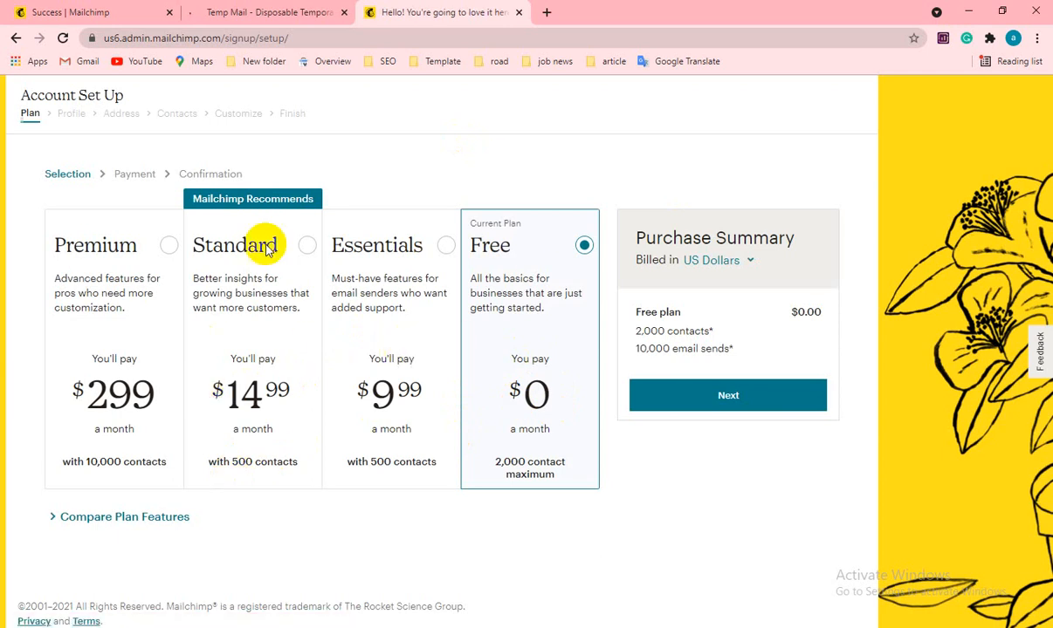
- Return to Mailchimp's plan selection and show the Compare Plan Features table
click(271, 12)
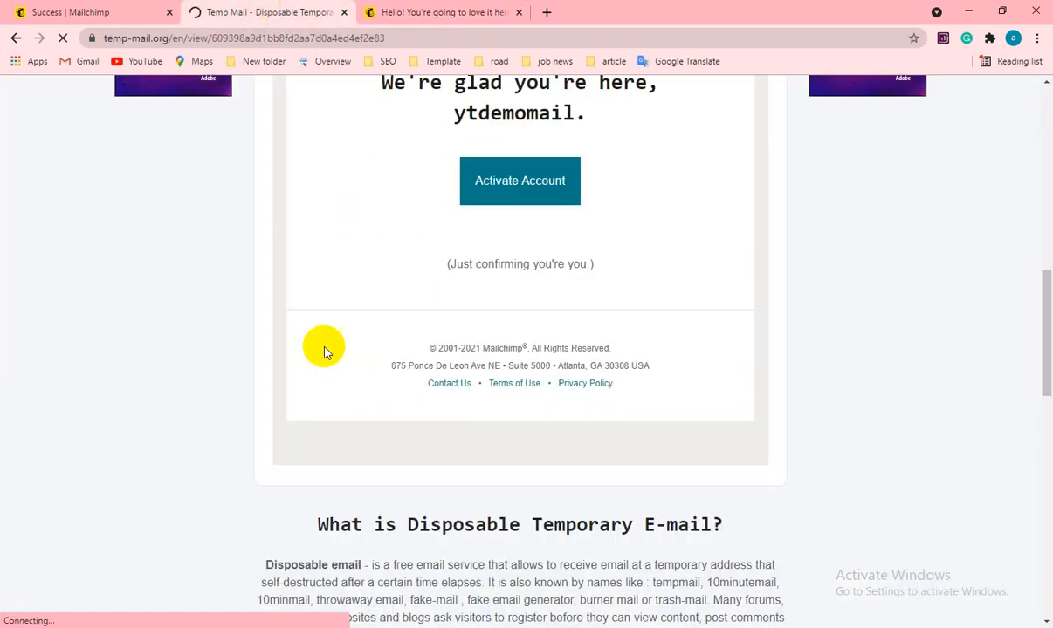
scroll(376, 393, up, 3)
click(409, 9)
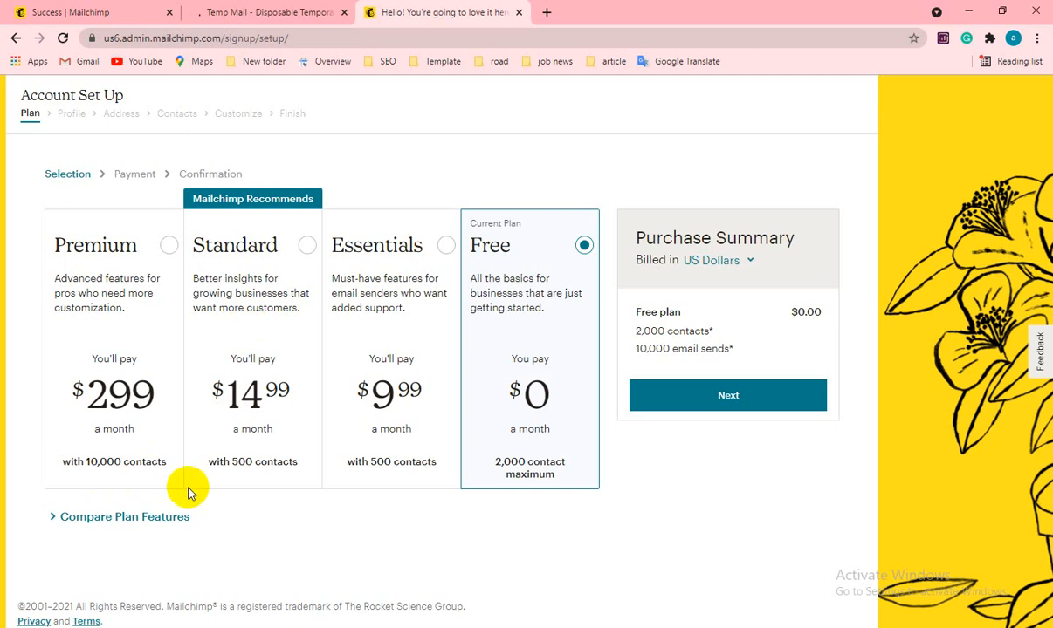
click(85, 522)
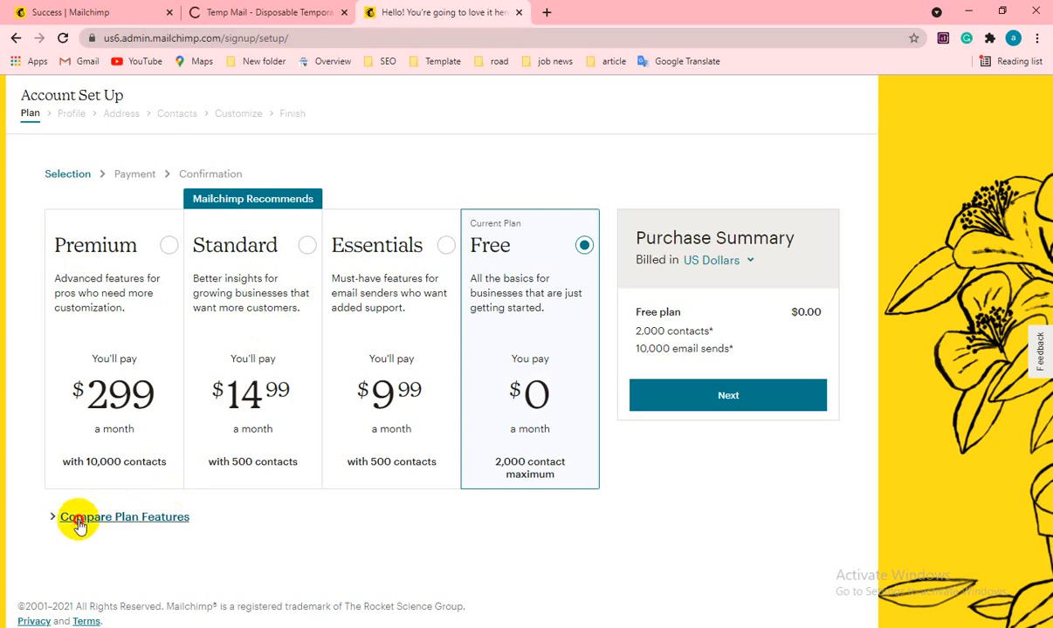
scroll(192, 510, down, 3)
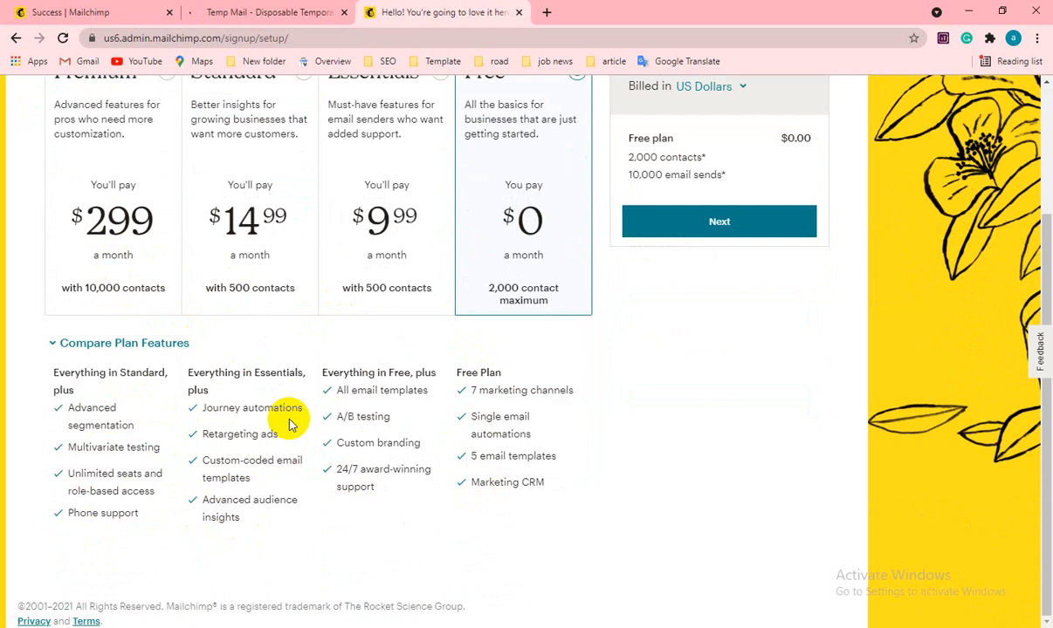
scroll(291, 425, up, 3)
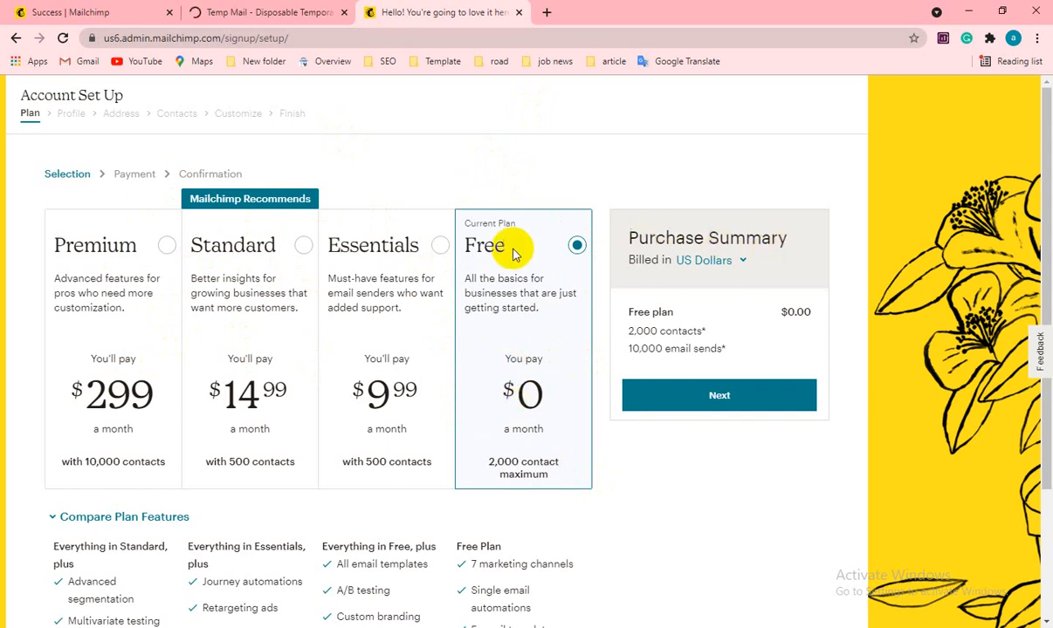
scroll(522, 384, down, 2)
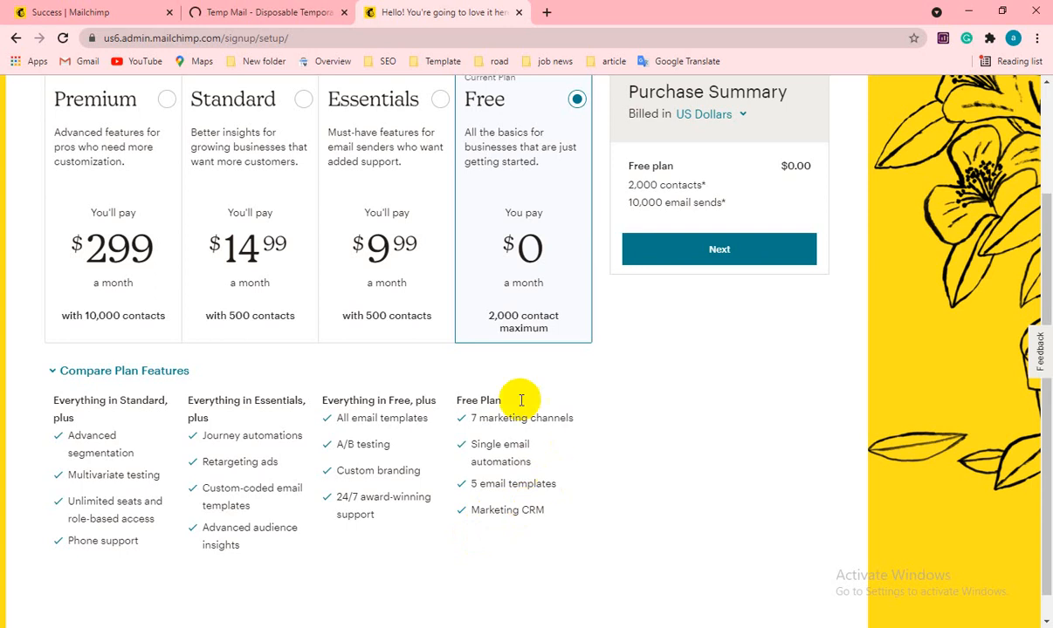
scroll(486, 450, up, 2)
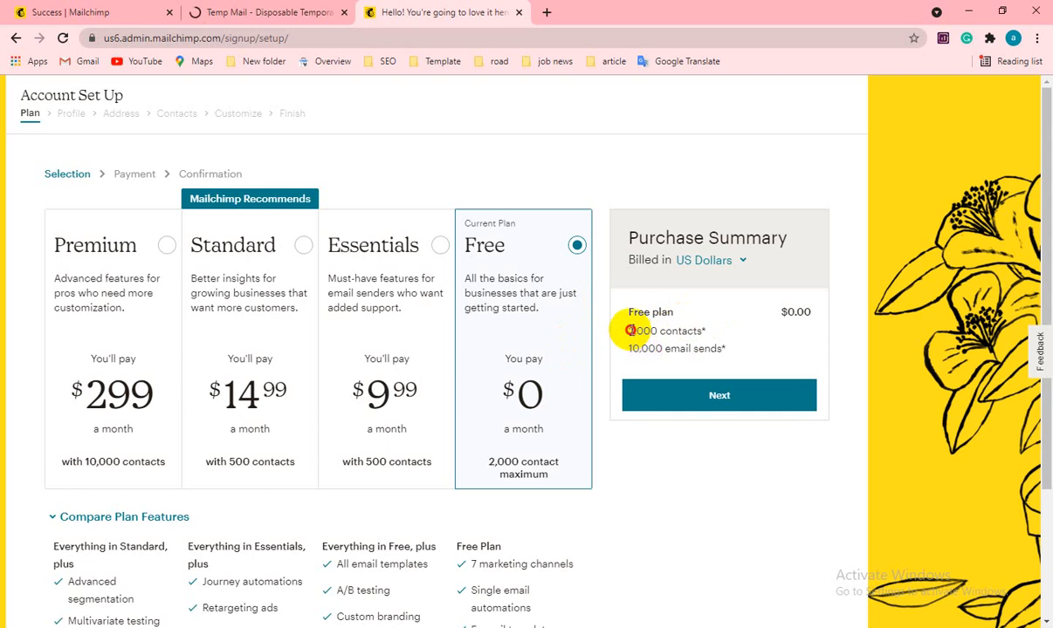
- Highlight the Free plan's 2,000 contacts and 10,000 email sends in the Purchase Summary
drag(630, 331, 656, 331)
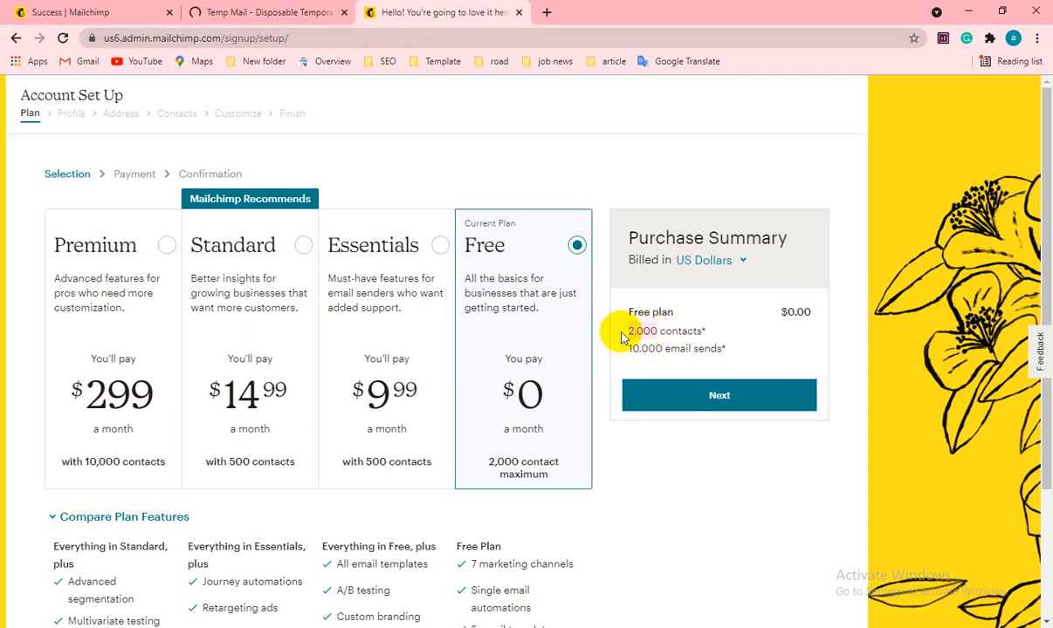
click(638, 329)
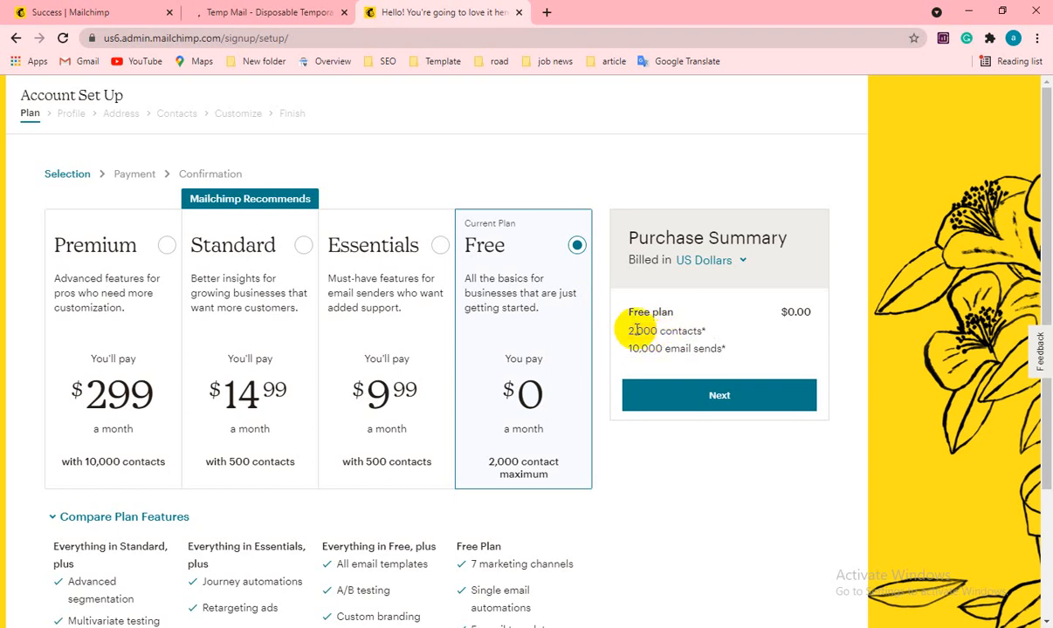
click(655, 328)
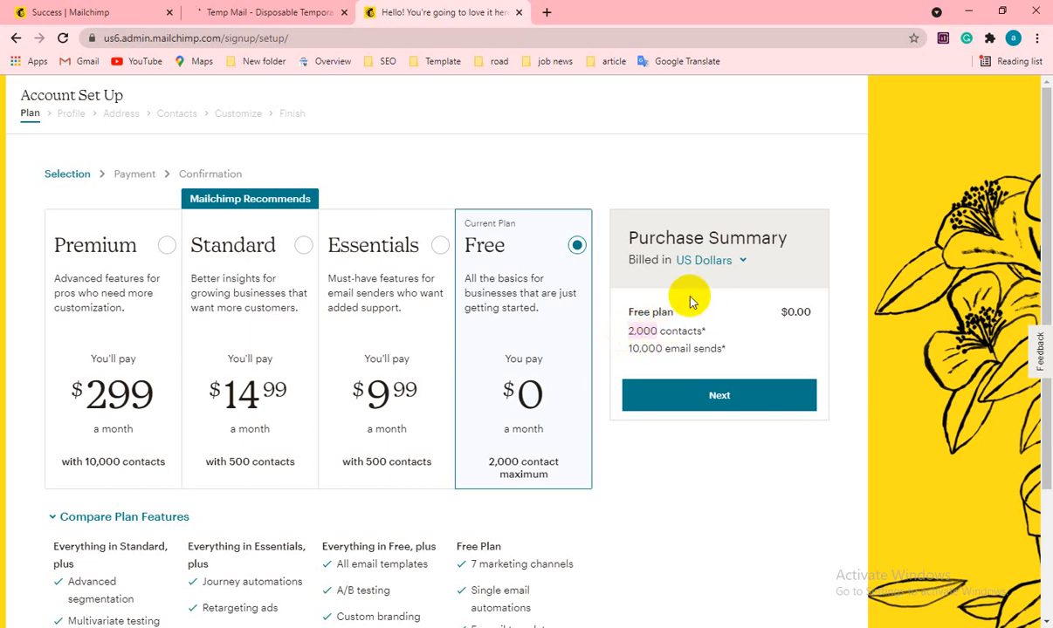
drag(629, 349, 663, 348)
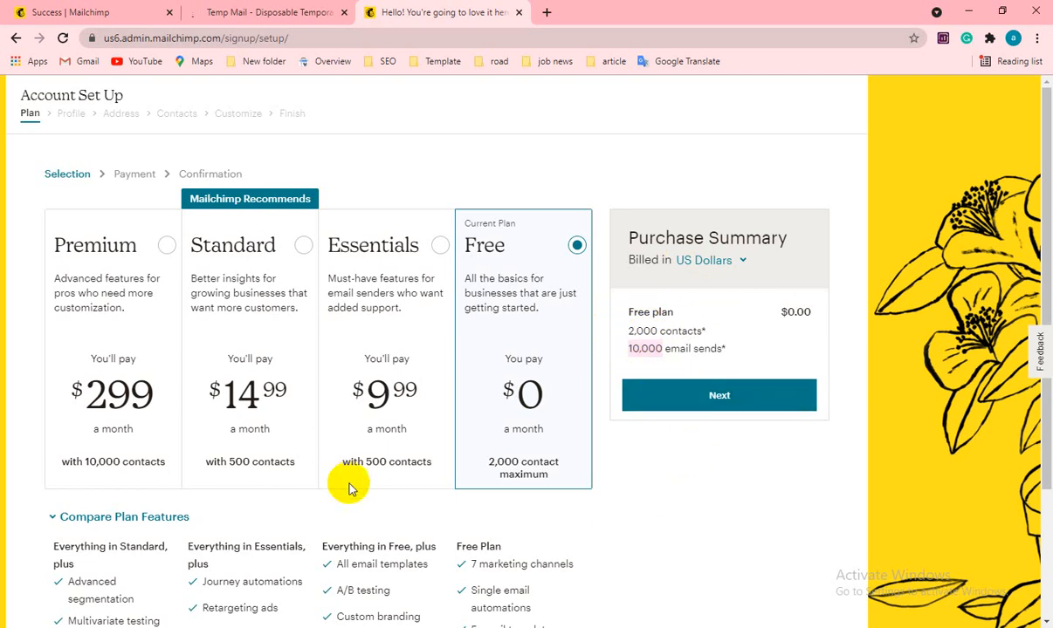
scroll(351, 498, down, 2)
scroll(351, 509, up, 2)
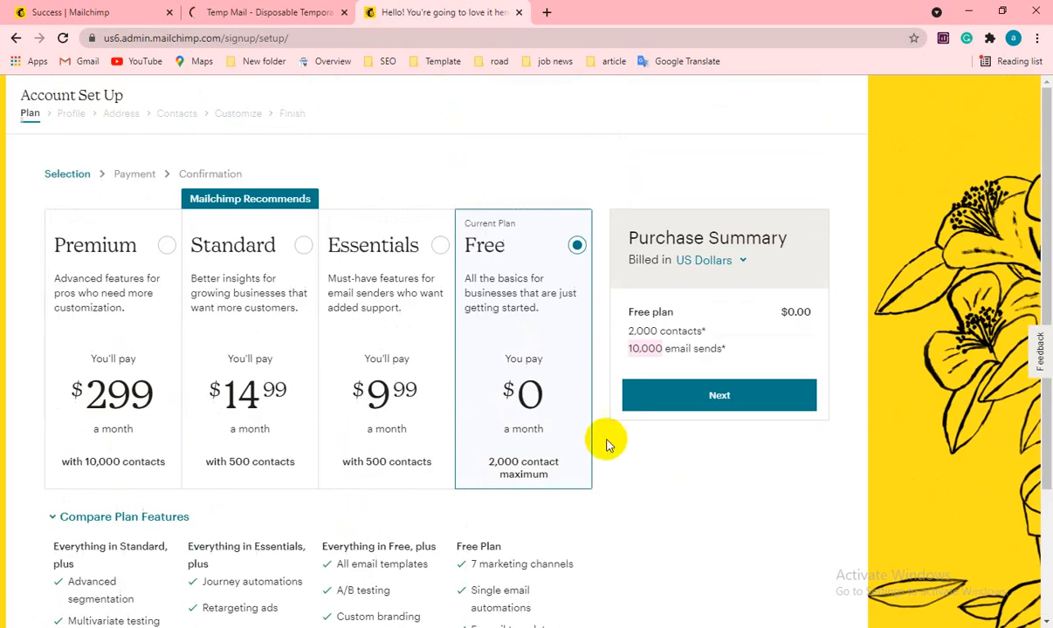
- Continue with the Free plan and enter the account holder's first name
click(721, 400)
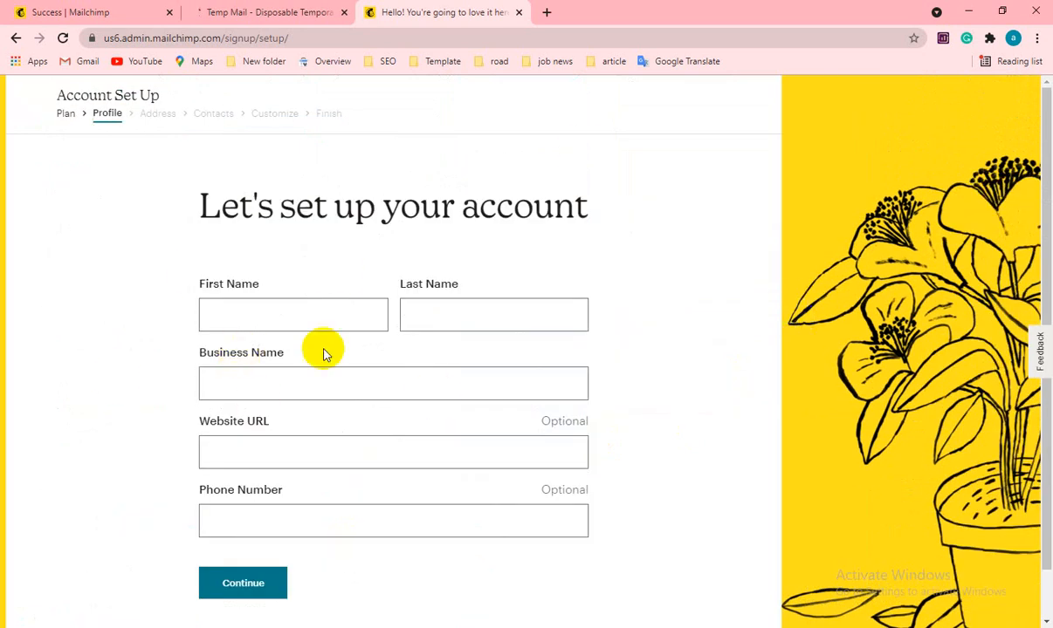
click(323, 324)
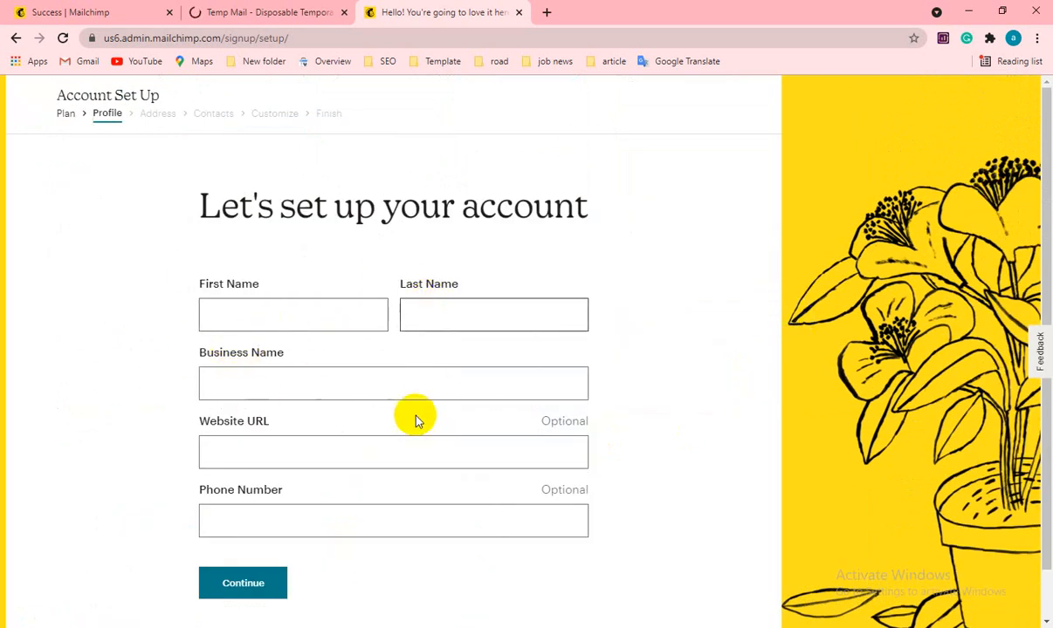
scroll(414, 418, down, 1)
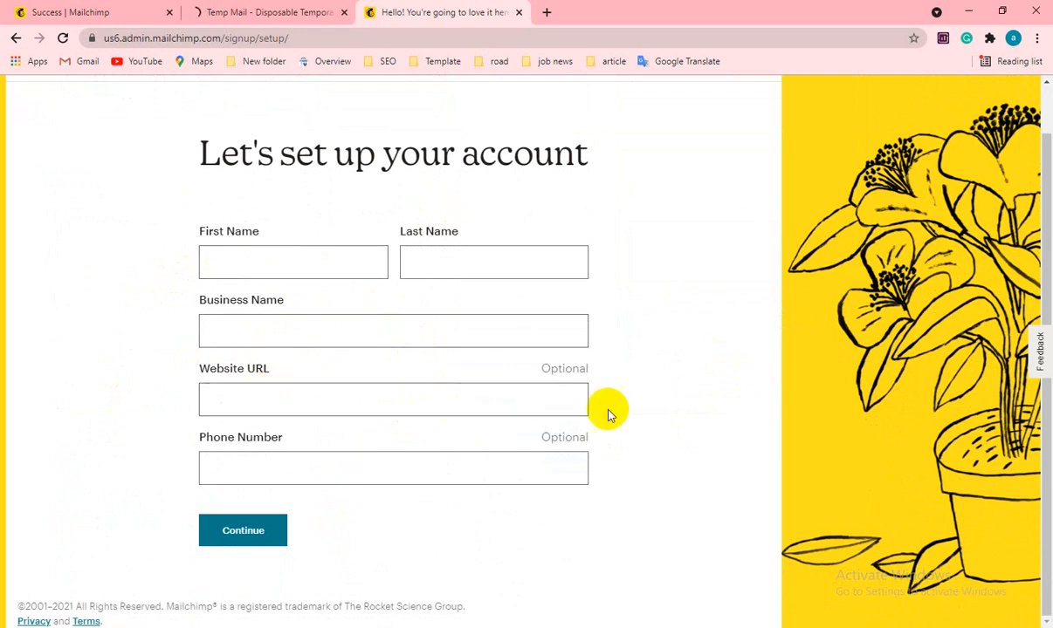
click(235, 263)
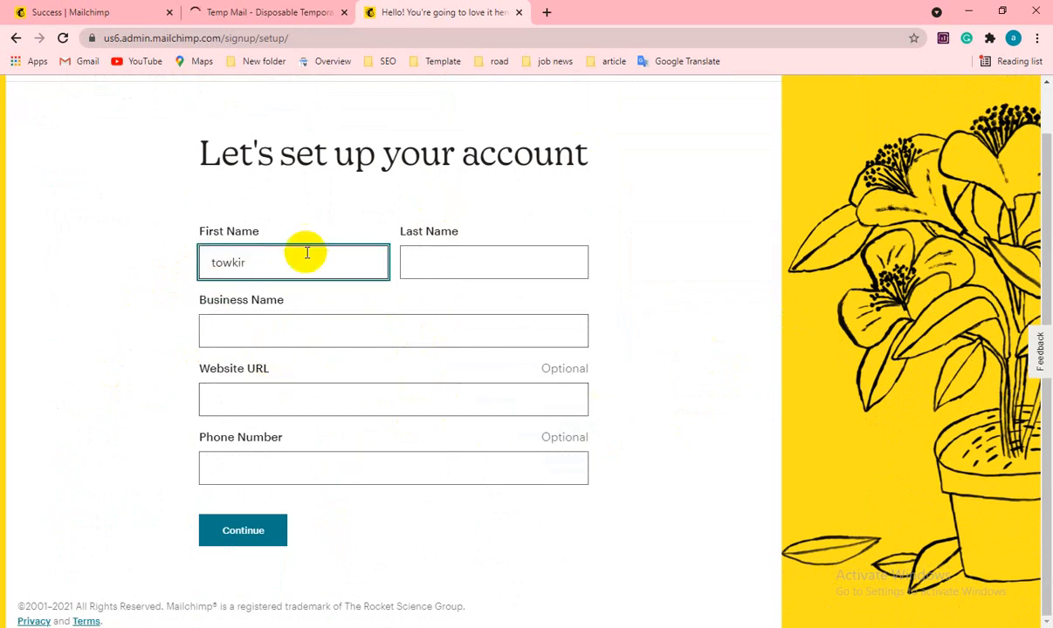
- Enter the account holder's last name, then bring up the Excel worksheet of FOOD and HEALTH e-mail lists
click(453, 262)
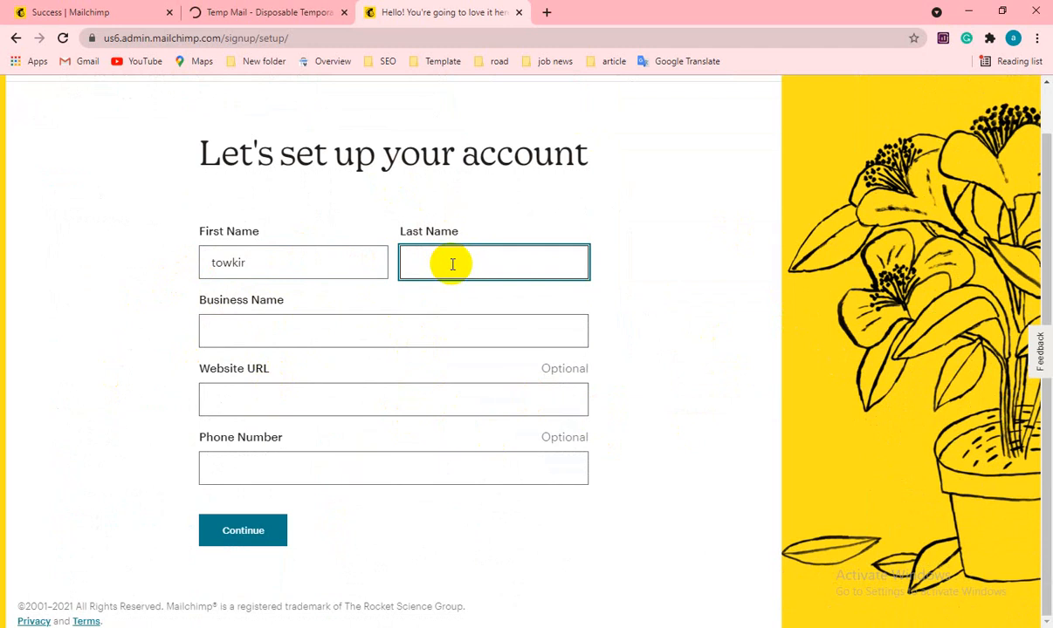
click(247, 328)
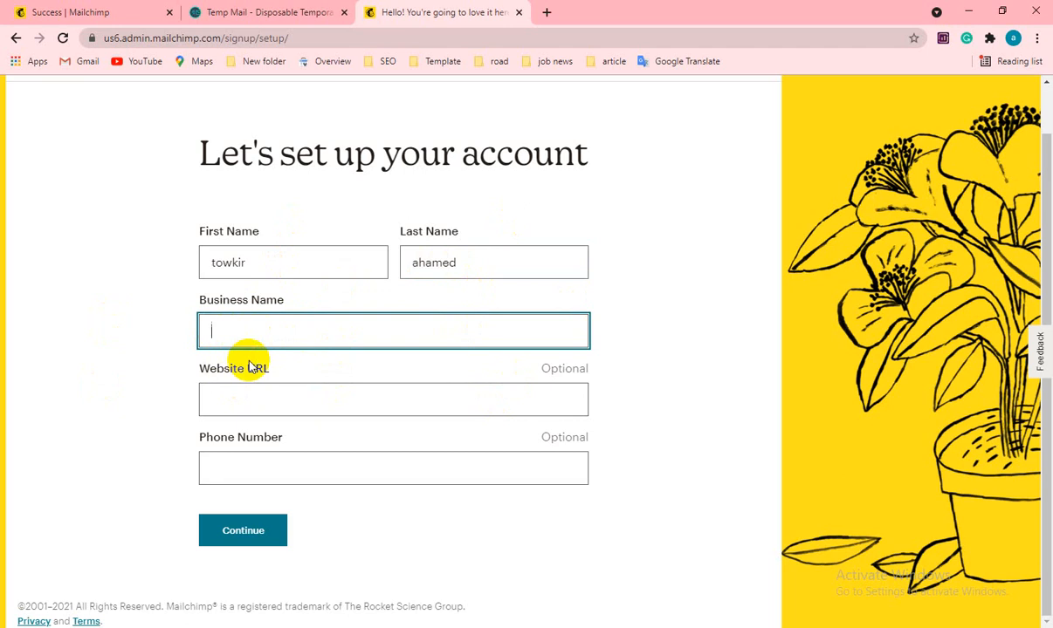
click(602, 626)
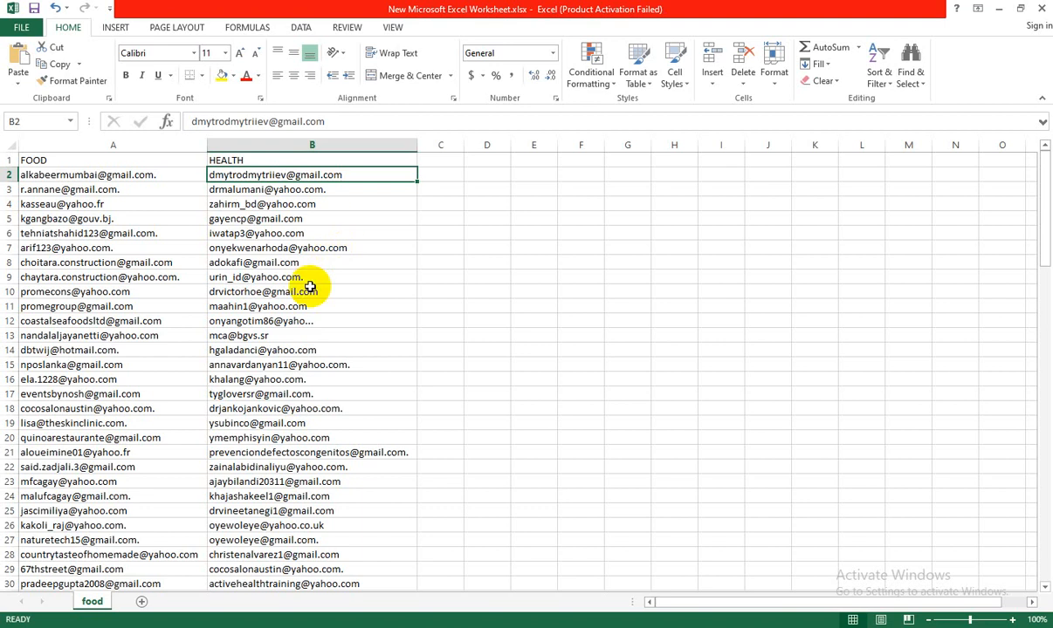
- Back in Chrome, enter healthemail as the business name and submit the profile details
click(464, 621)
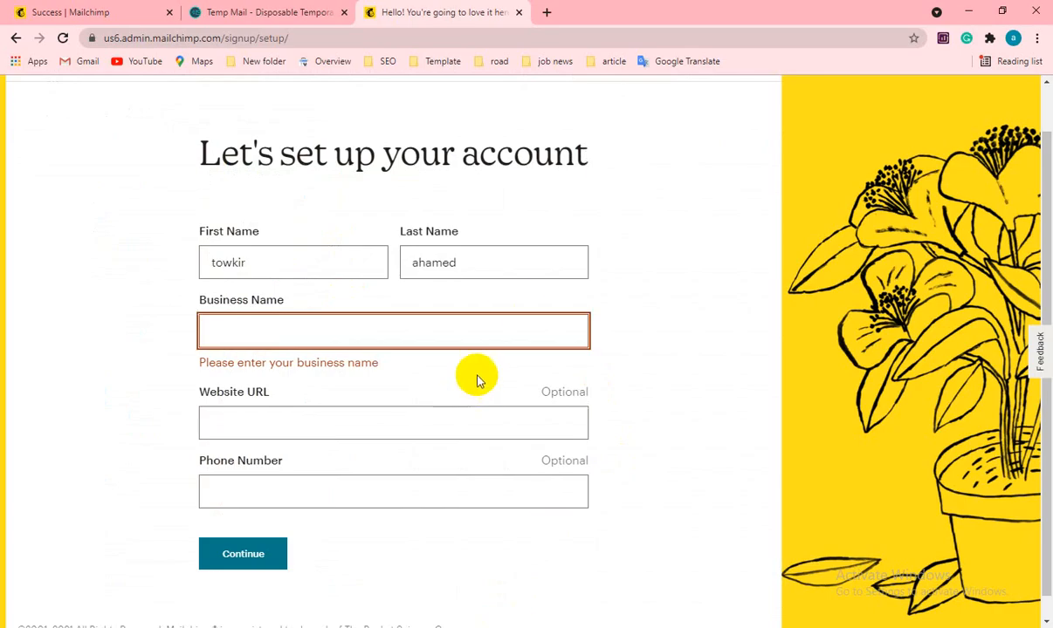
click(396, 332)
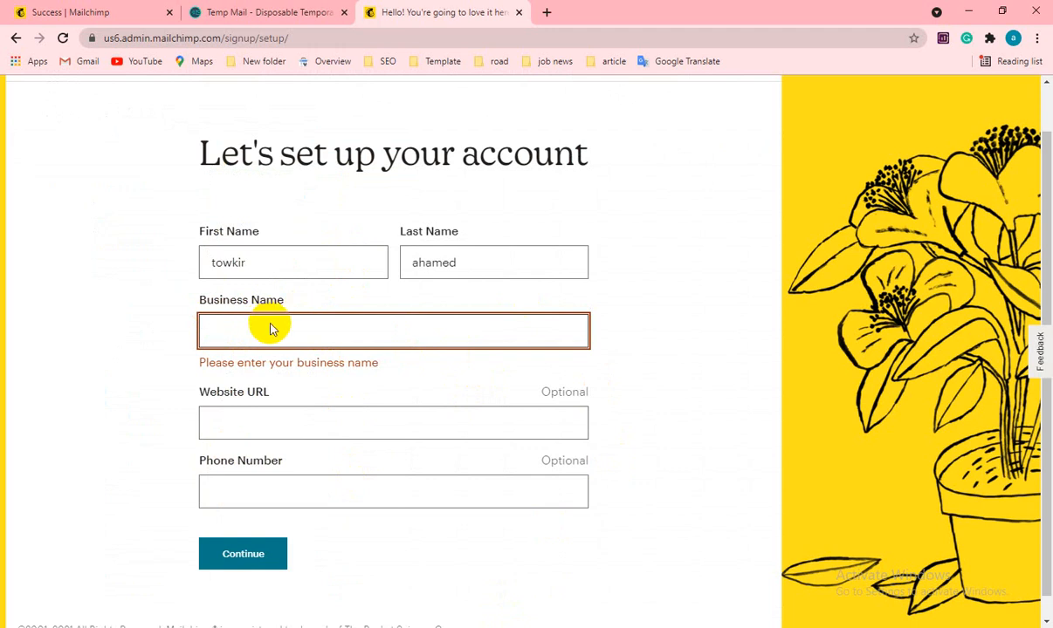
click(224, 323)
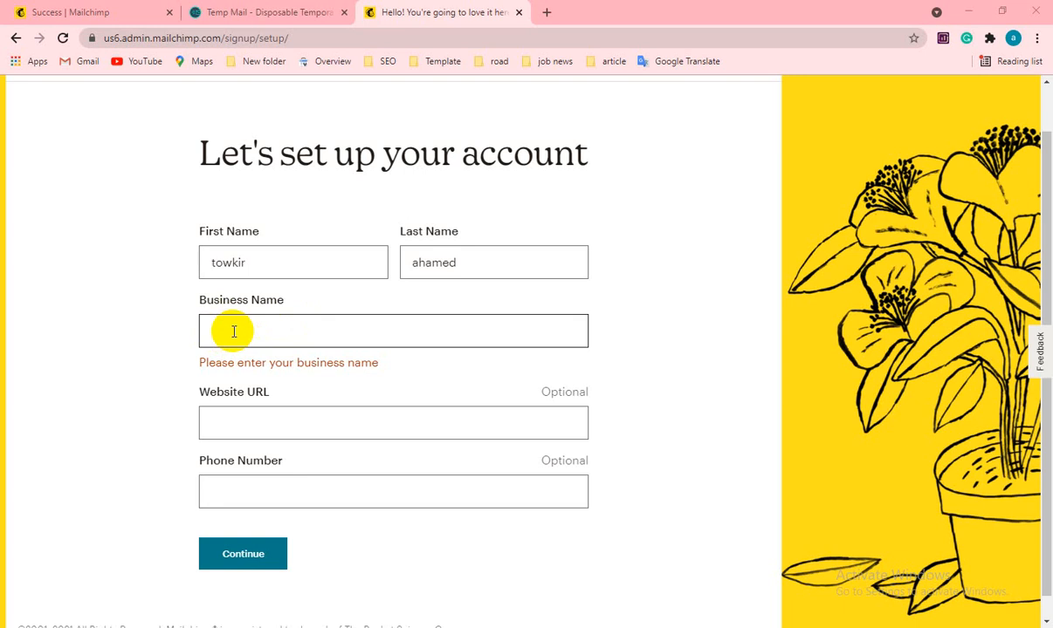
click(236, 331)
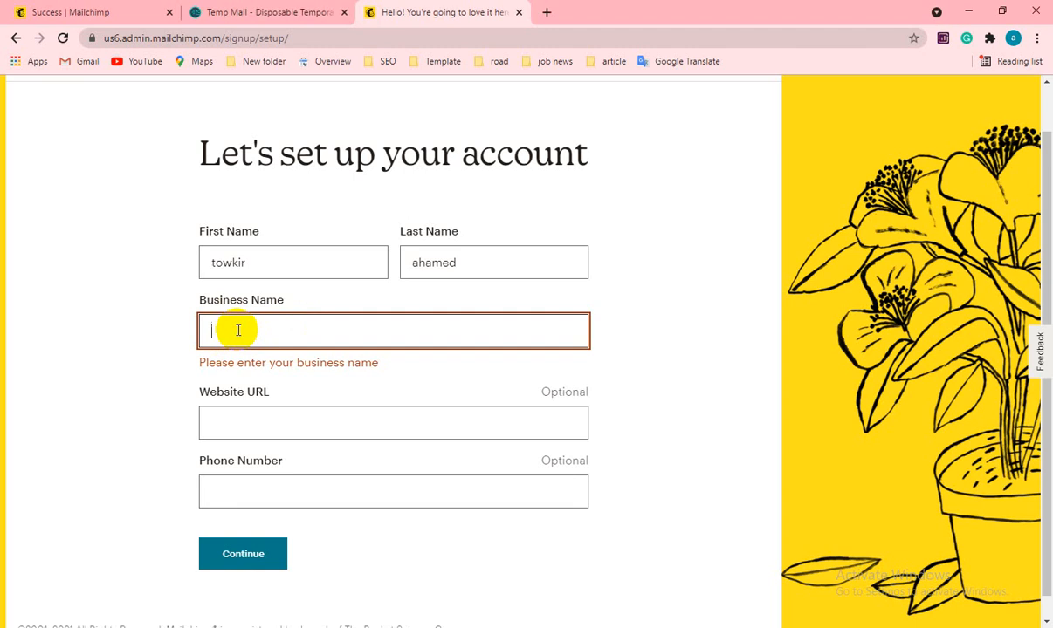
text(heal)
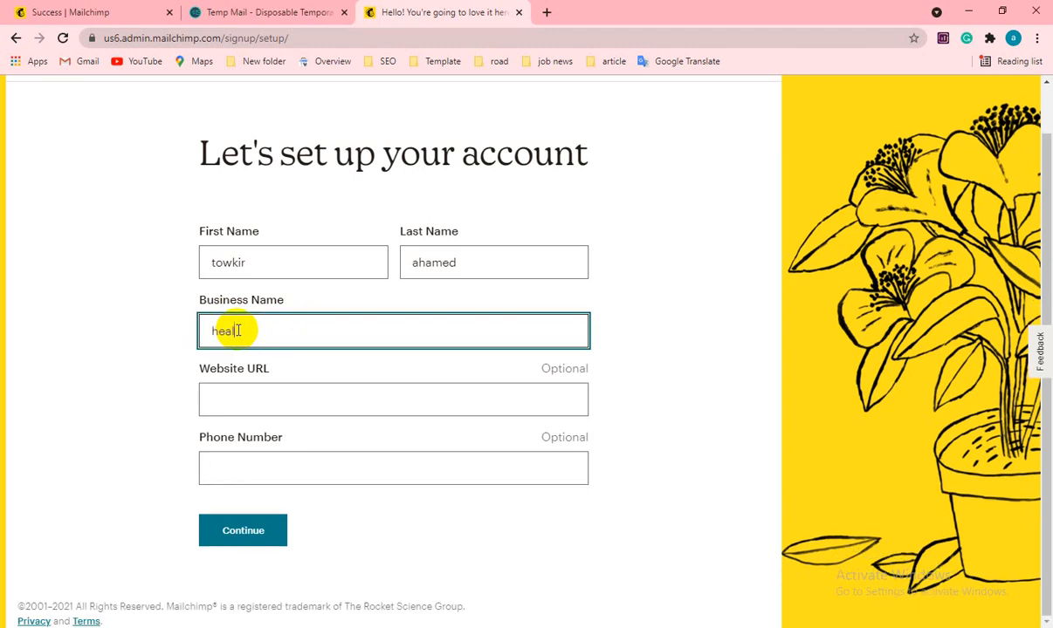
text(themail)
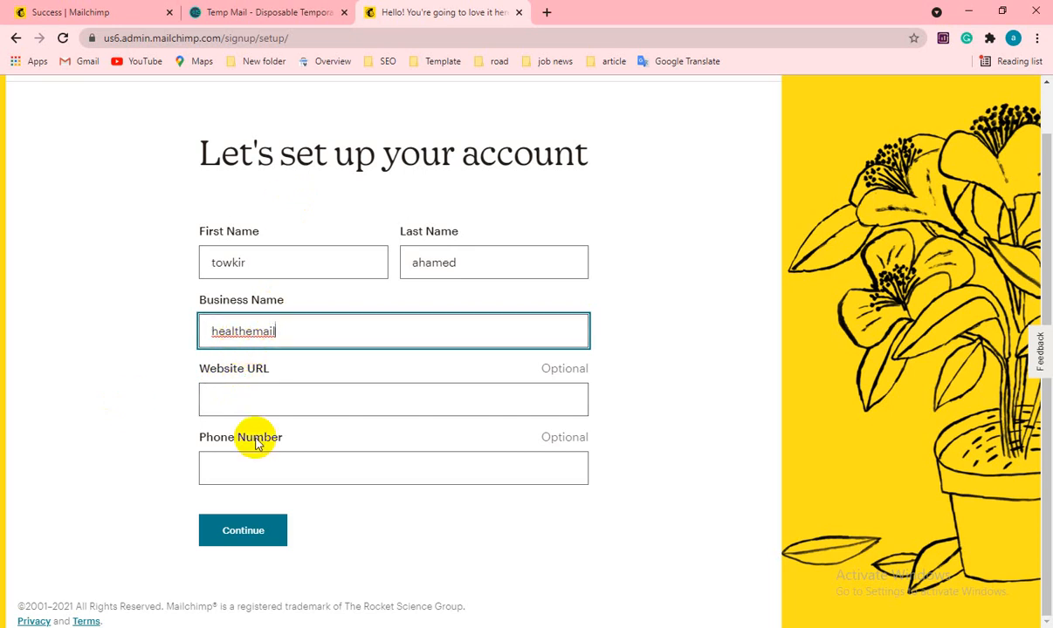
click(246, 332)
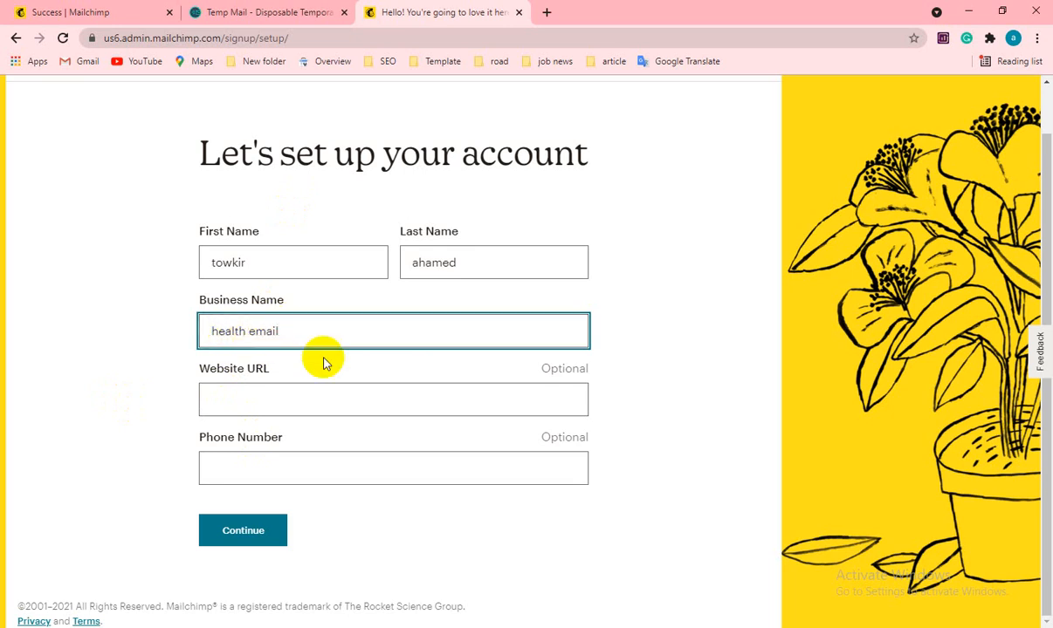
key(ctrl+z)
click(88, 350)
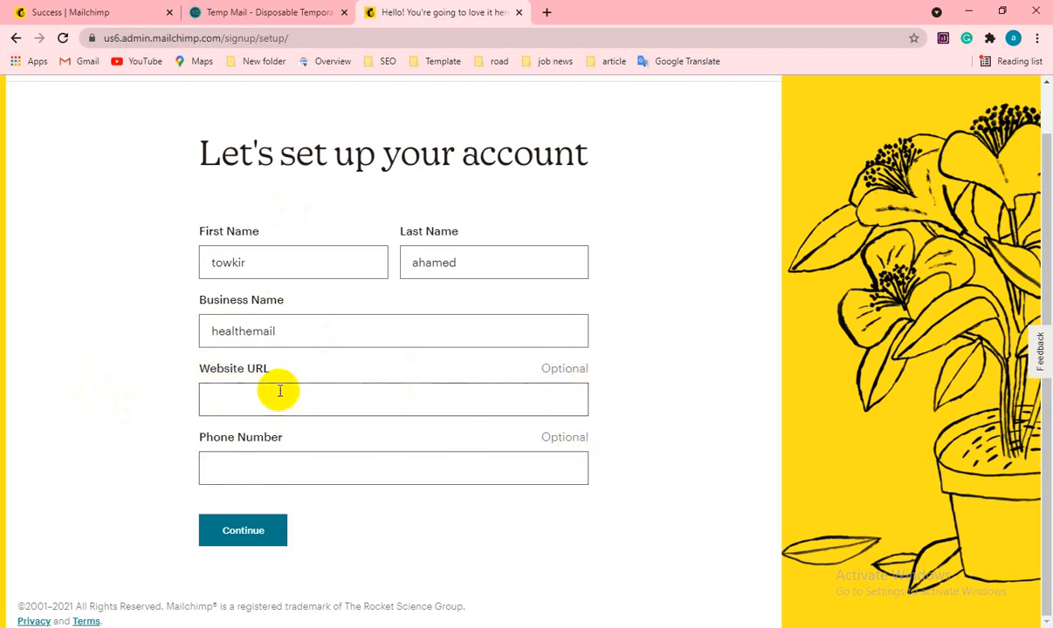
click(235, 533)
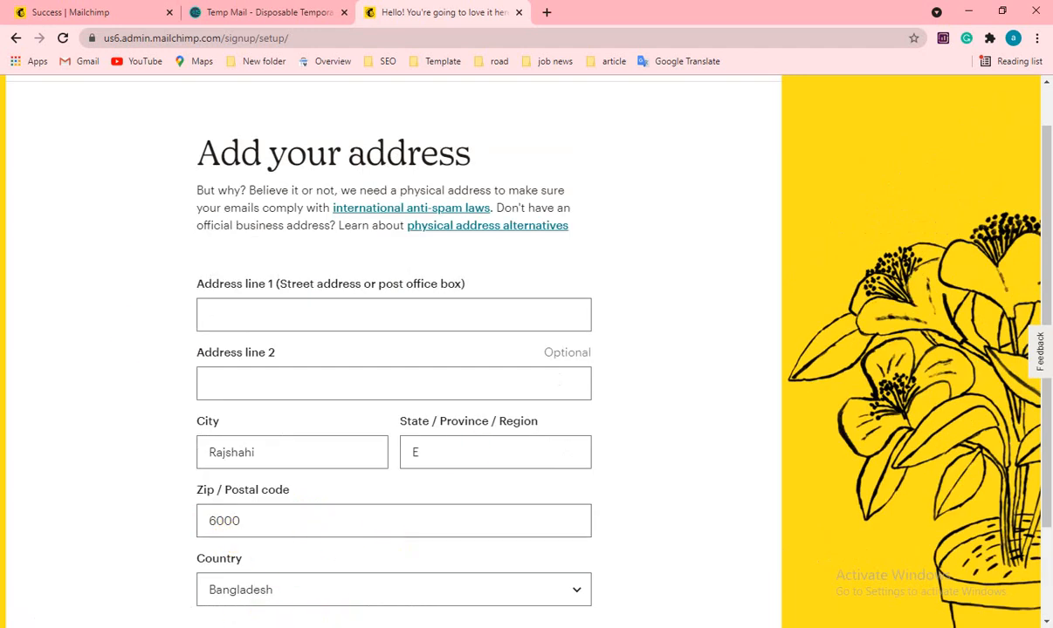
- Fill in Address line 1 with the street address and continue to the Contacts step
scroll(166, 365, down, 2)
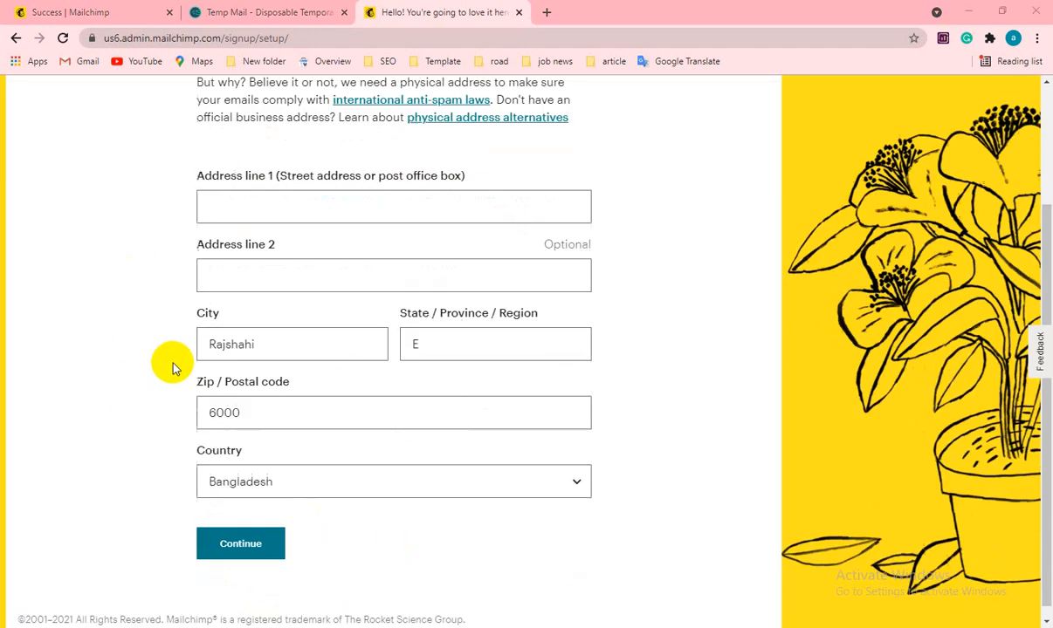
scroll(172, 365, up, 3)
scroll(271, 393, down, 2)
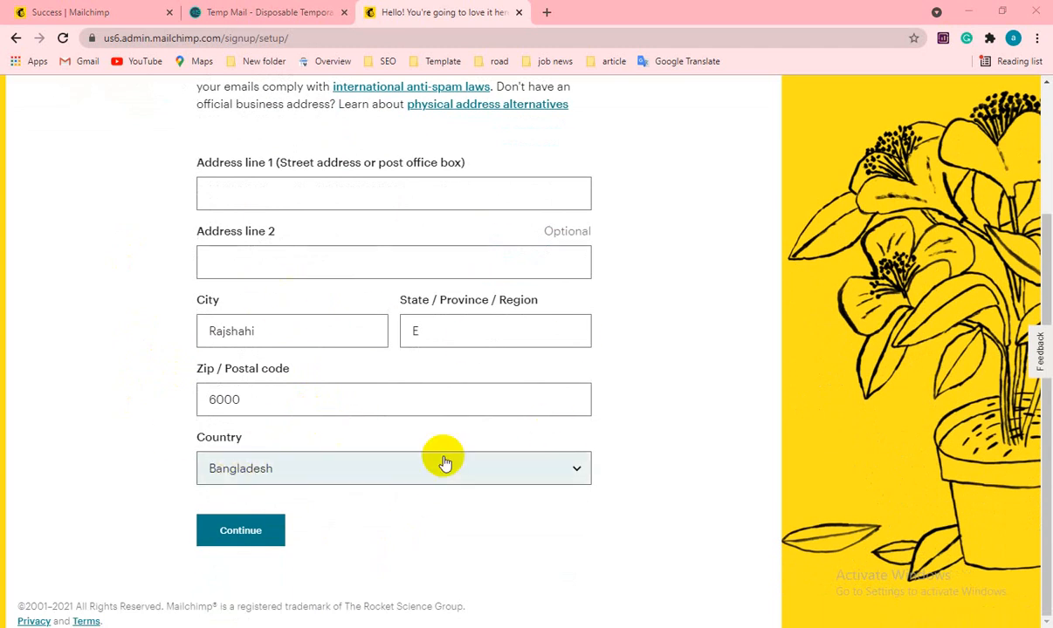
click(231, 189)
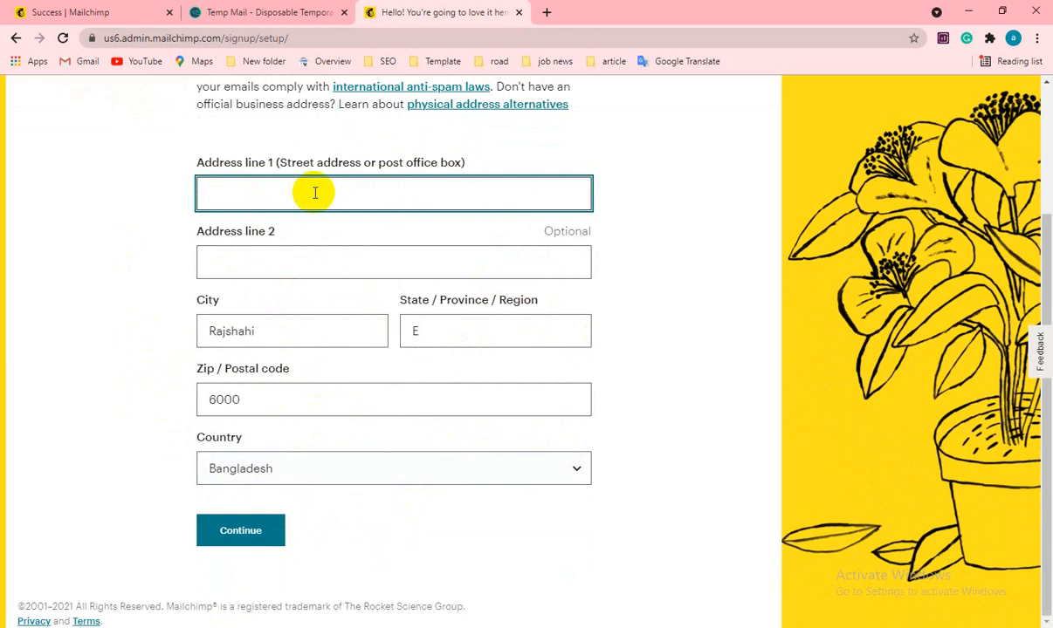
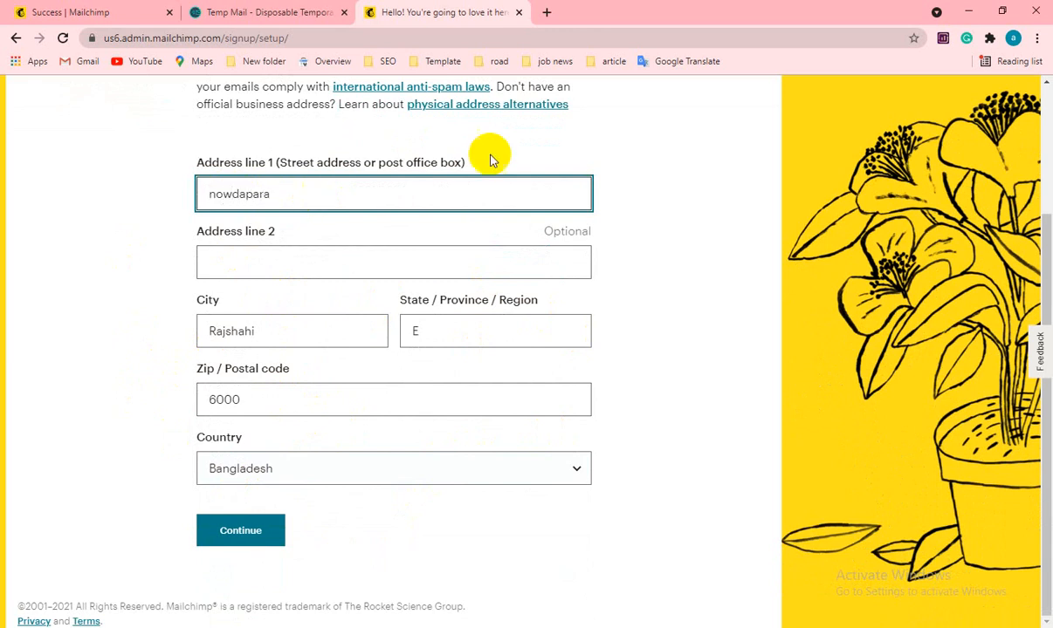
click(666, 255)
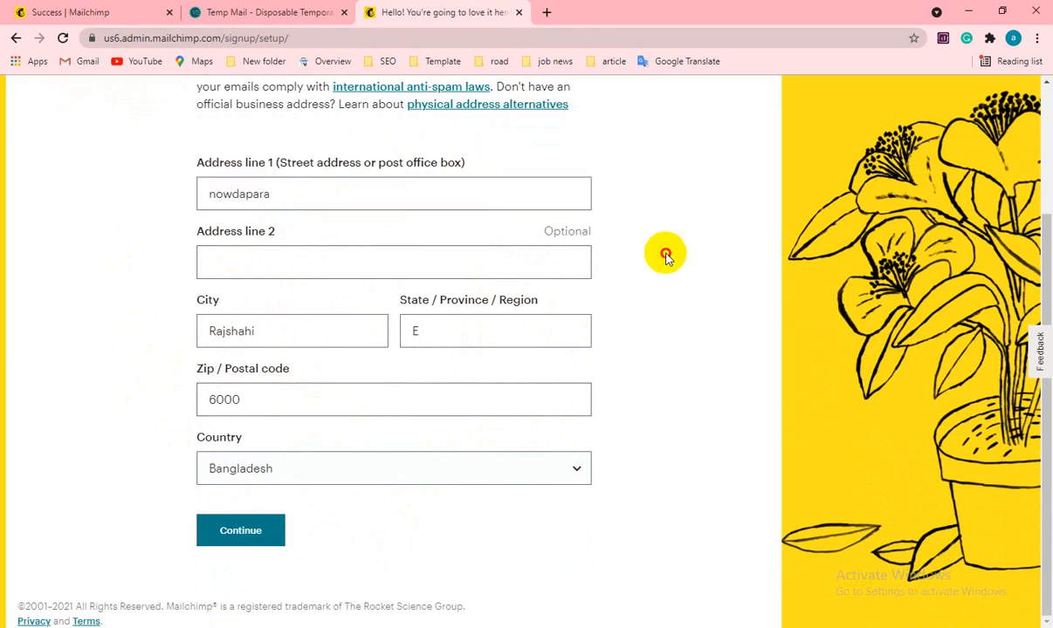
click(243, 536)
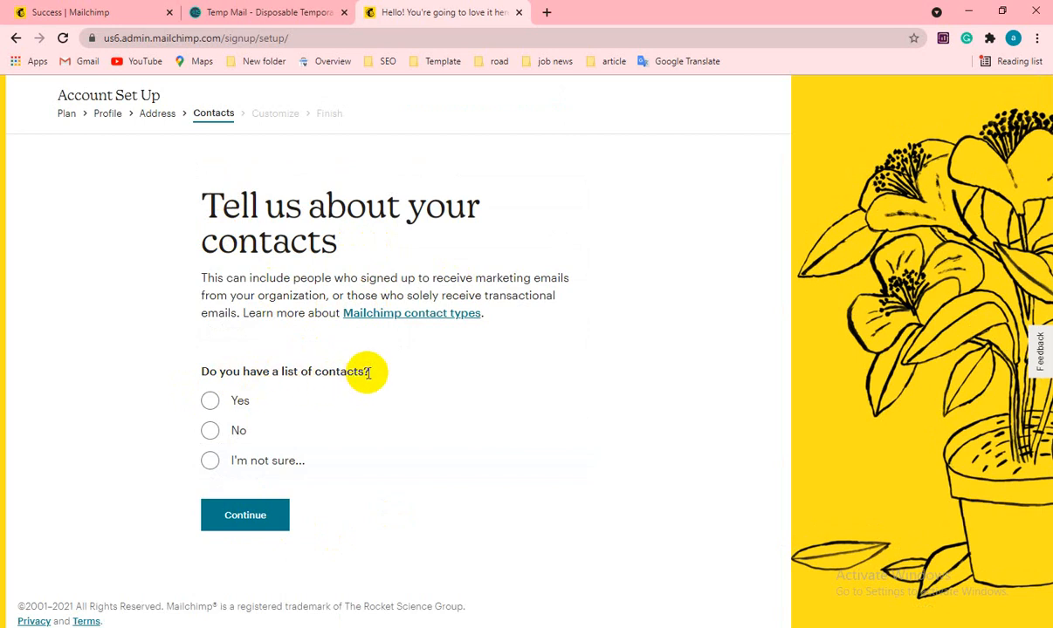
- Answer Yes to having a contact list of 501 - 2,000 contacts and continue
click(210, 402)
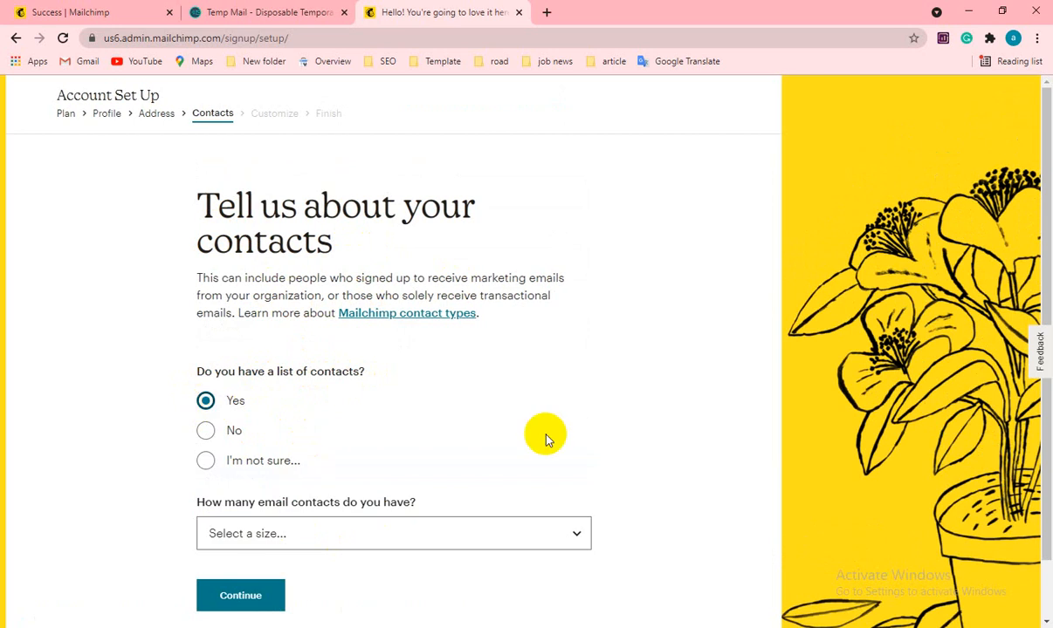
scroll(537, 432, down, 1)
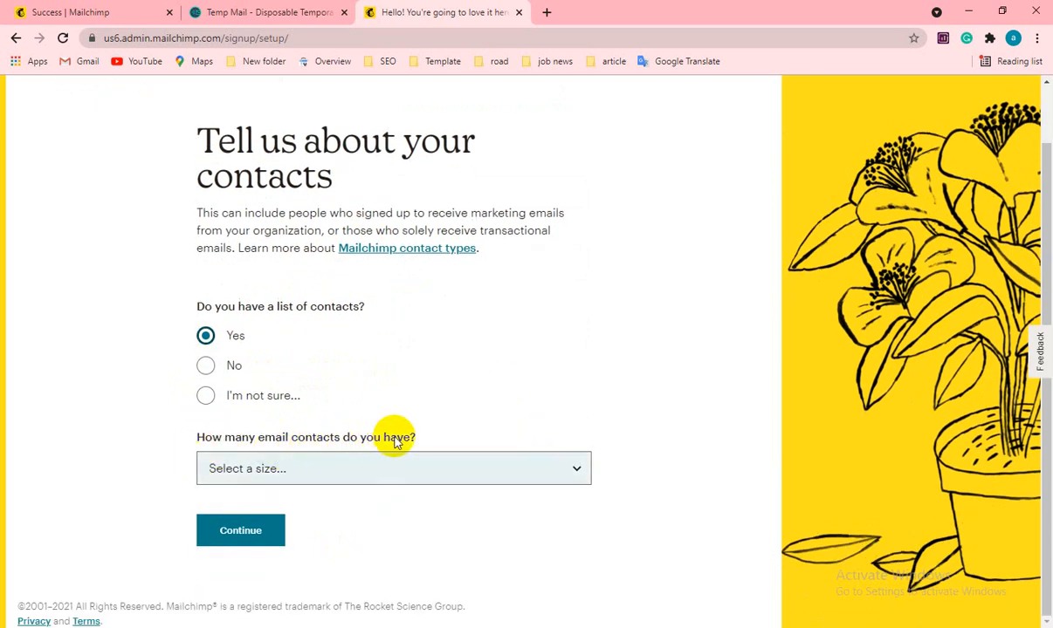
click(347, 474)
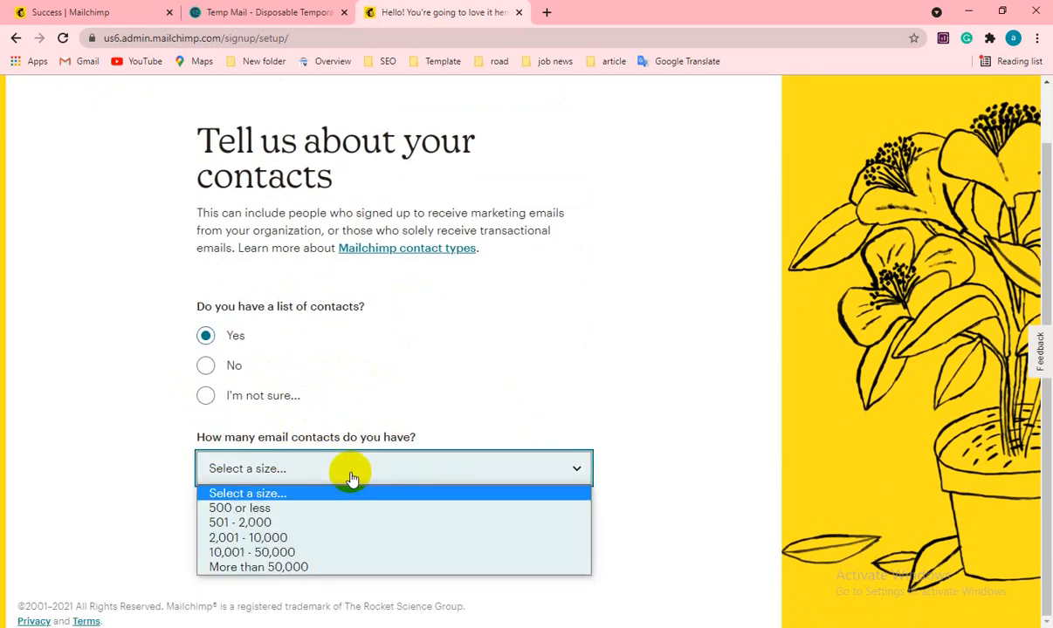
click(256, 523)
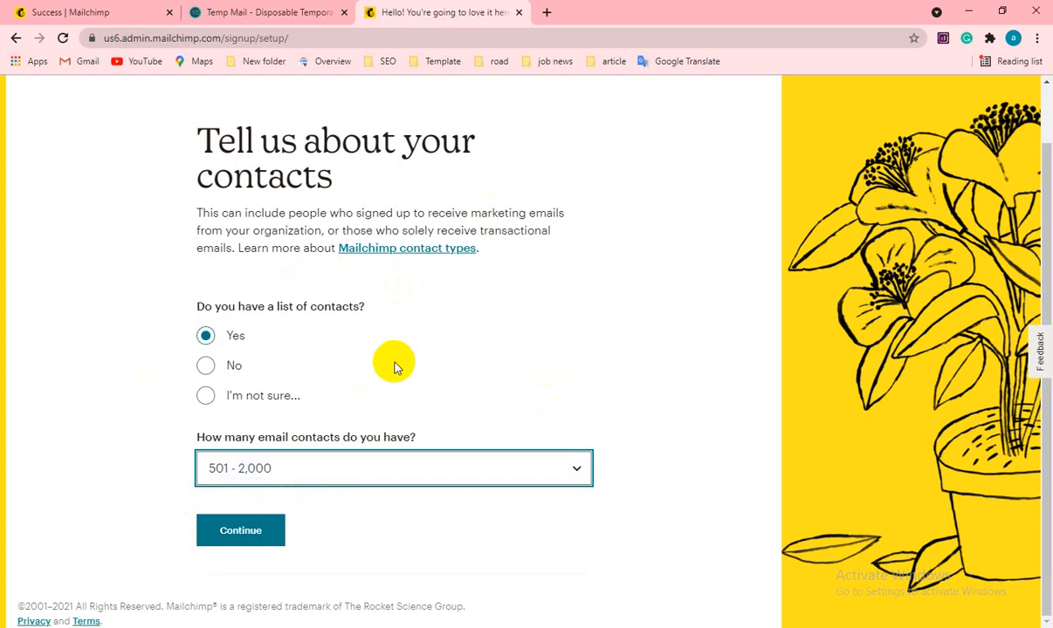
click(238, 540)
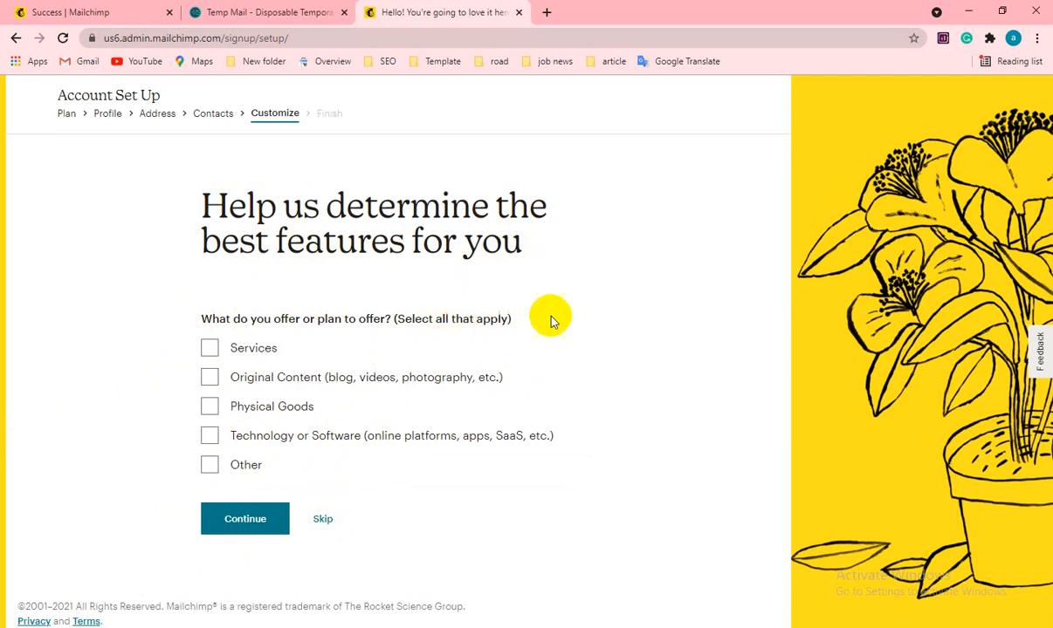
- Skip the features question and continue without subscribing to any extra newsletters
click(318, 521)
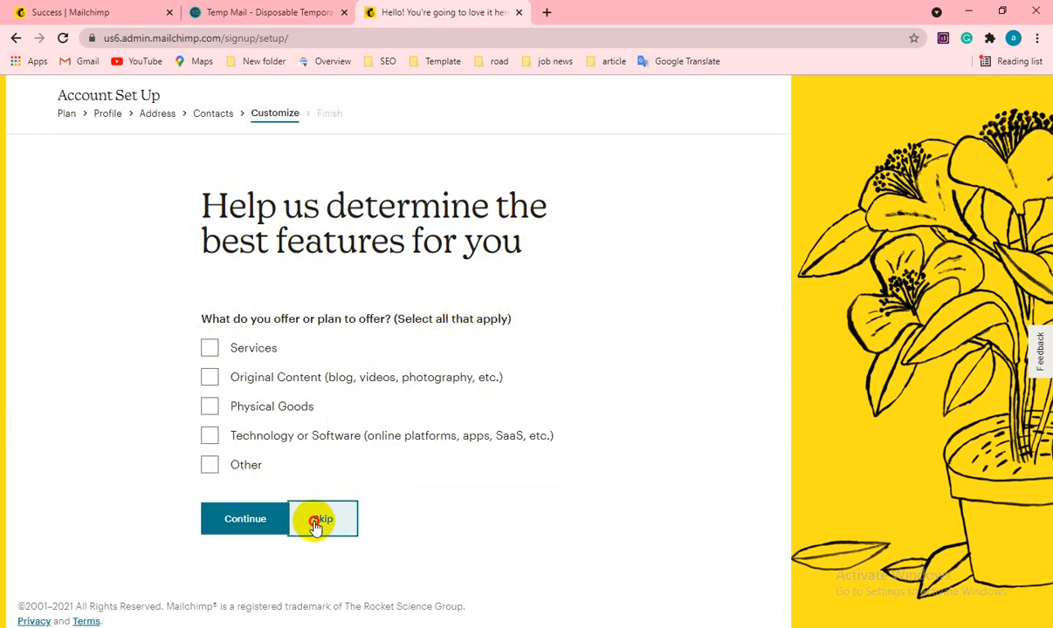
scroll(316, 527, down, 2)
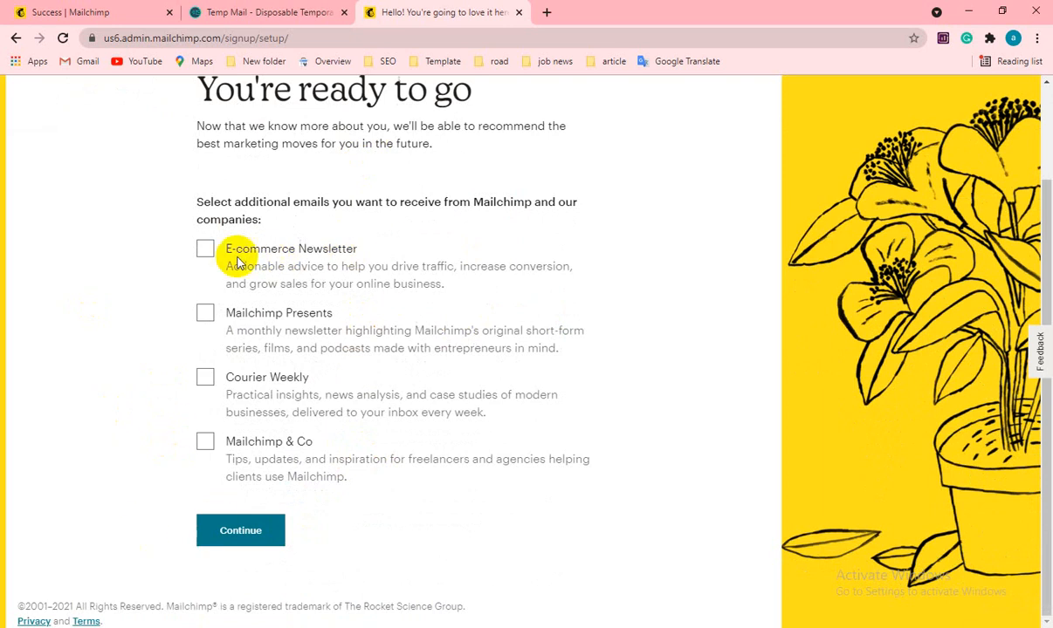
scroll(488, 270, up, 2)
scroll(140, 325, down, 2)
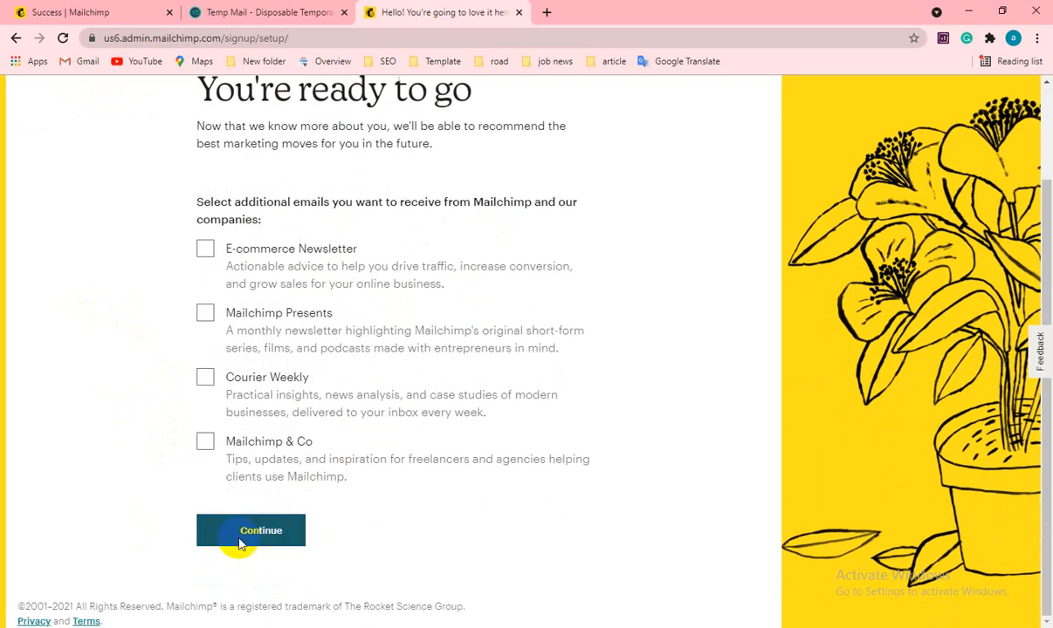
click(240, 540)
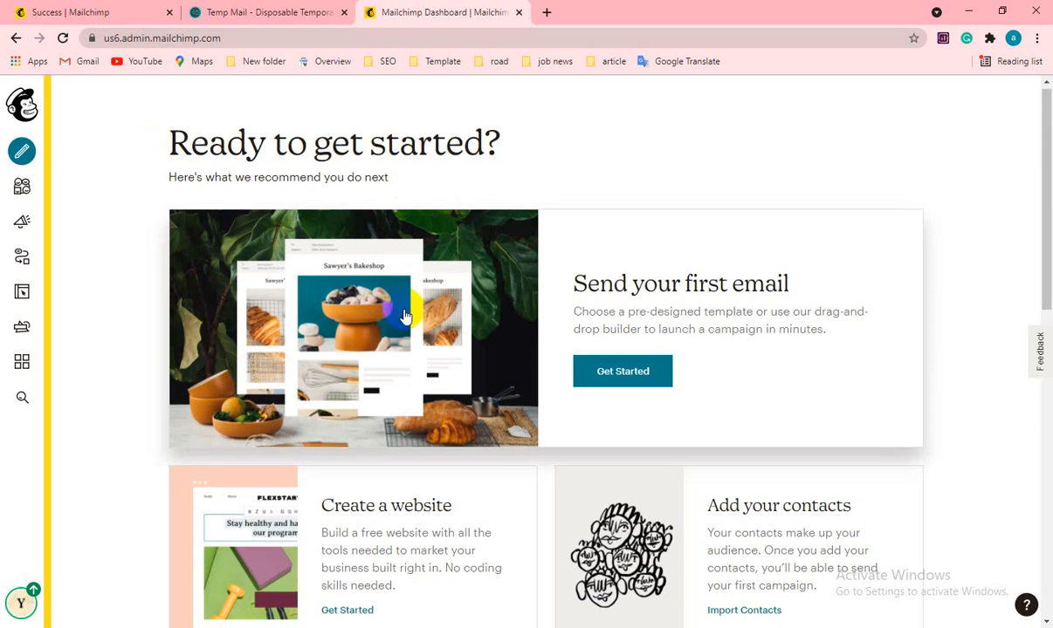
scroll(406, 317, down, 10)
scroll(408, 319, up, 10)
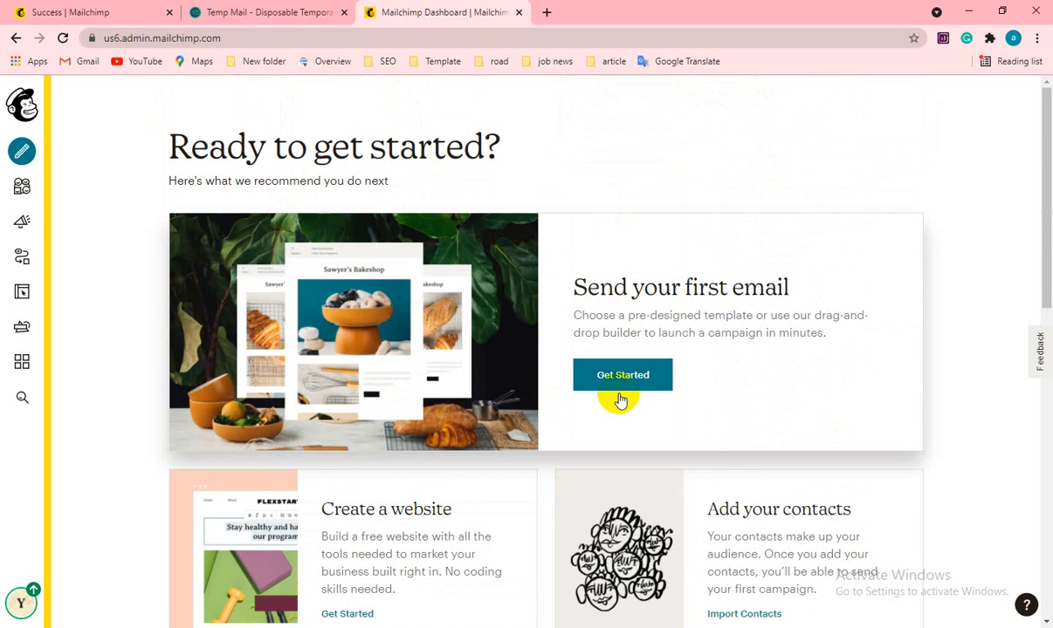
click(226, 237)
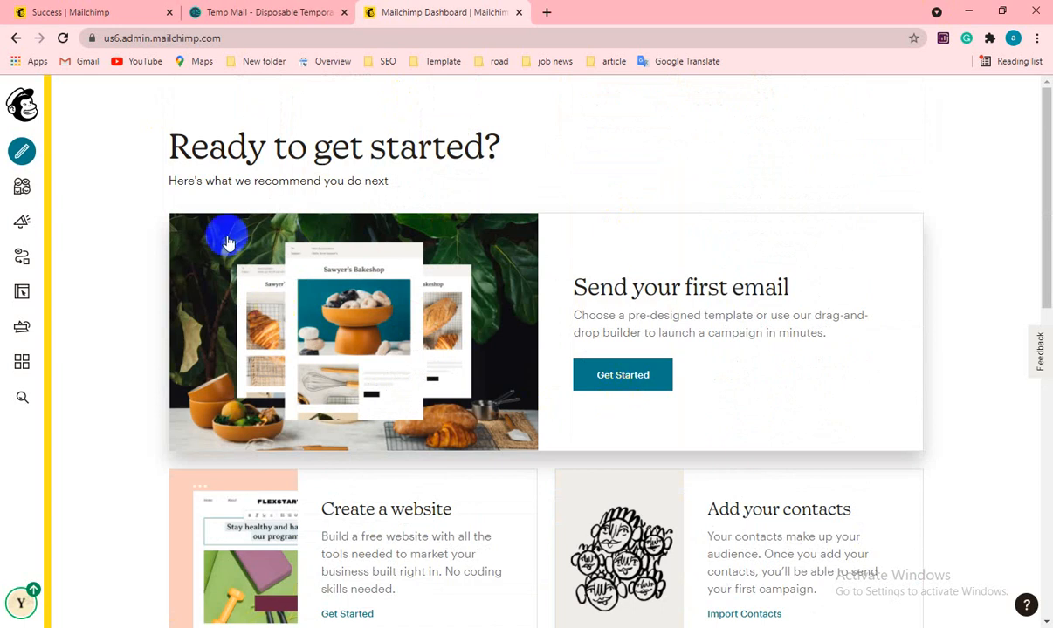